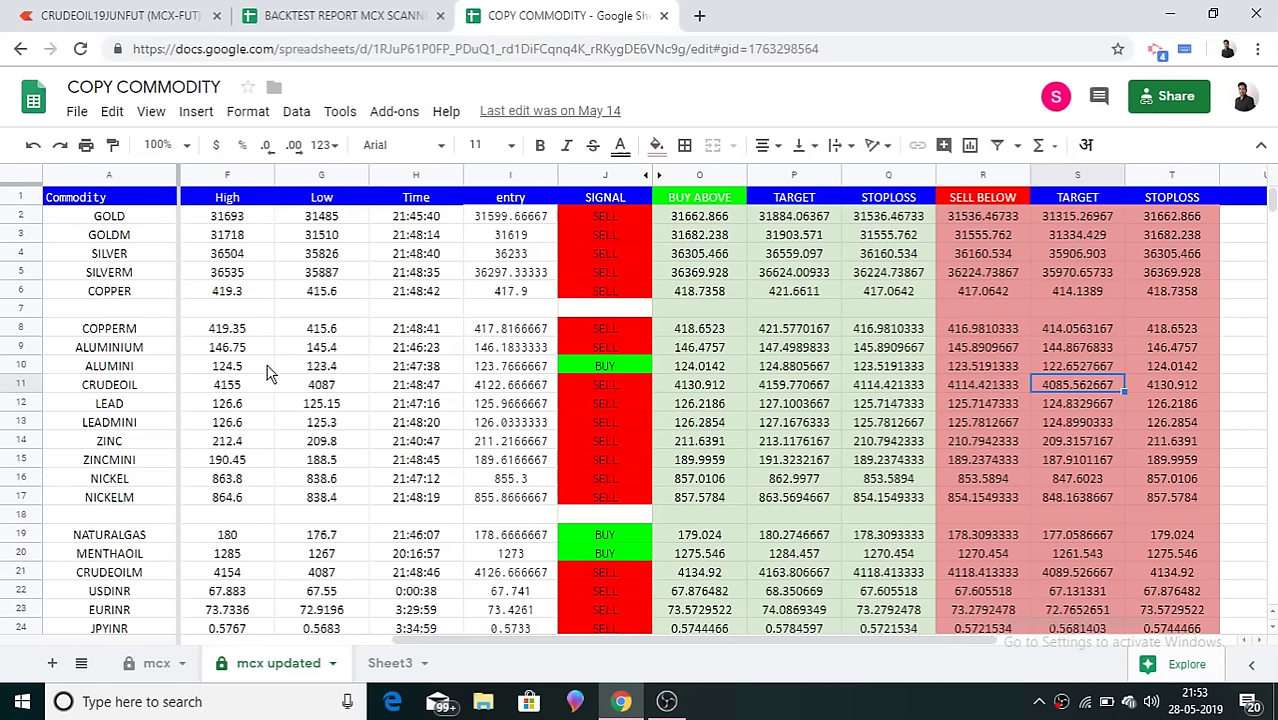
Step: Examine the CRUDEOIL row's signal, sell-below price, sell target and stoploss on the mcx updated sheet
drag(525, 630, 489, 611)
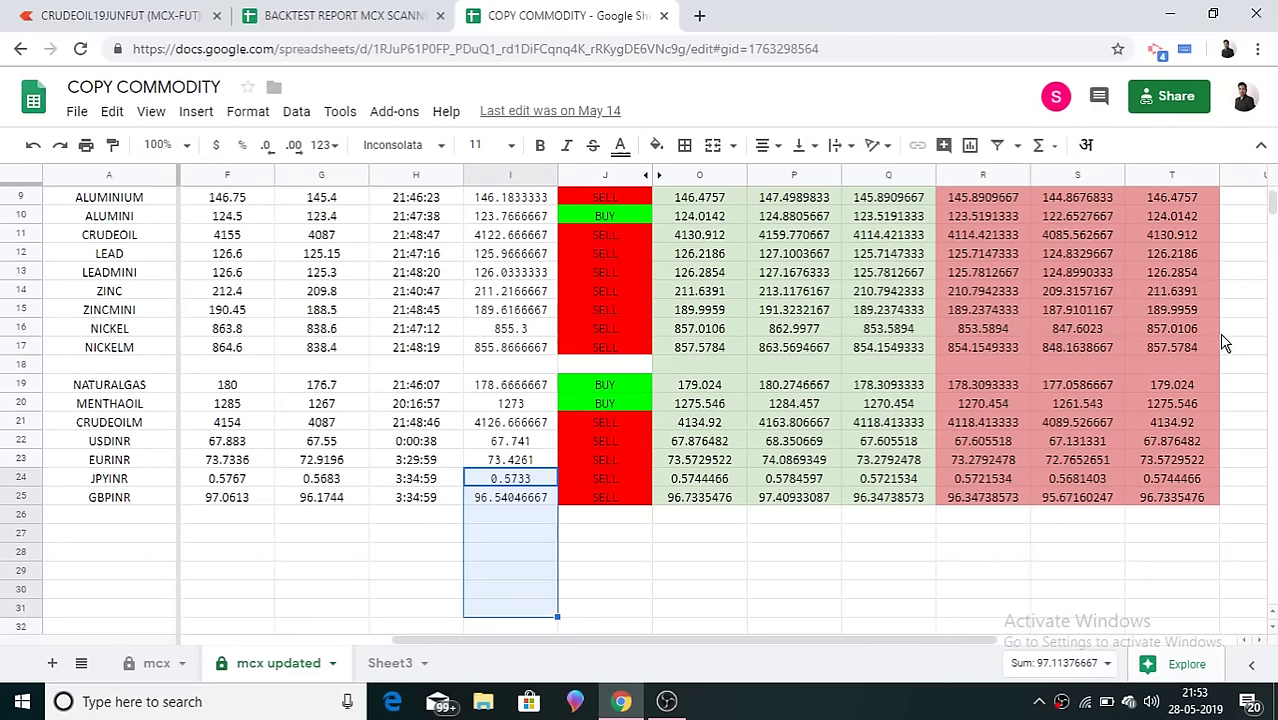
scroll(1268, 203, up, 3)
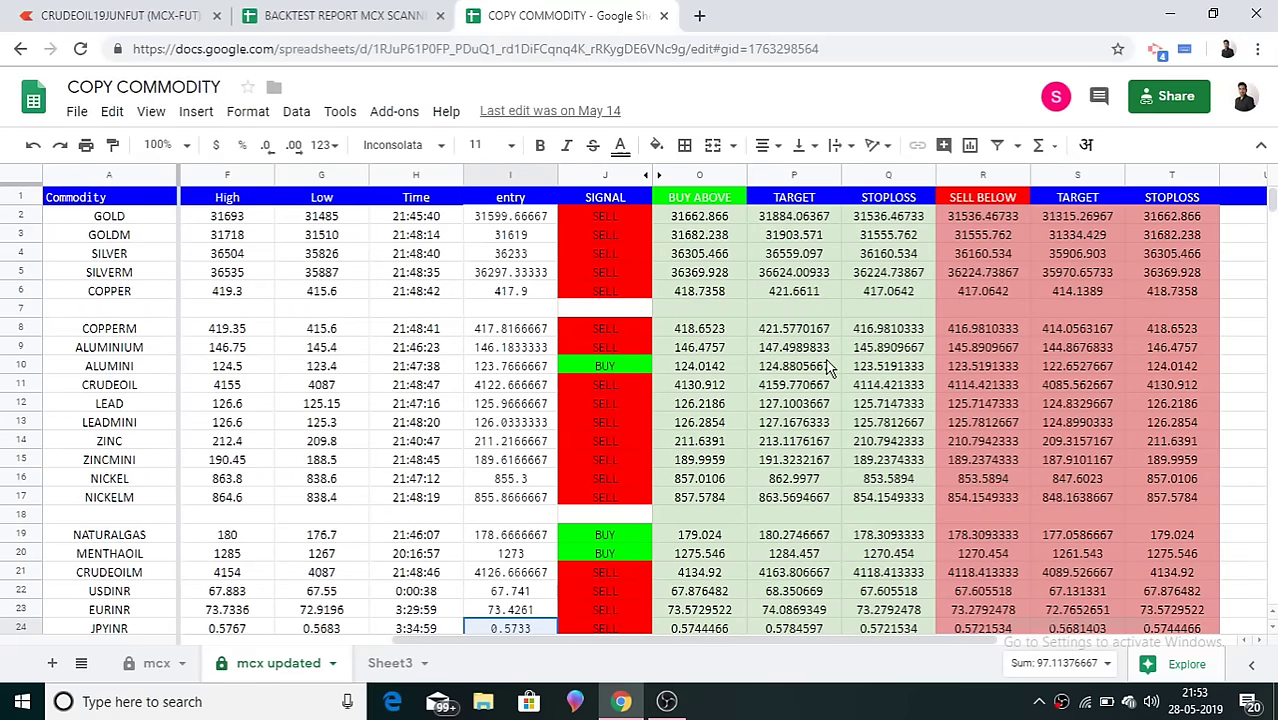
click(17, 385)
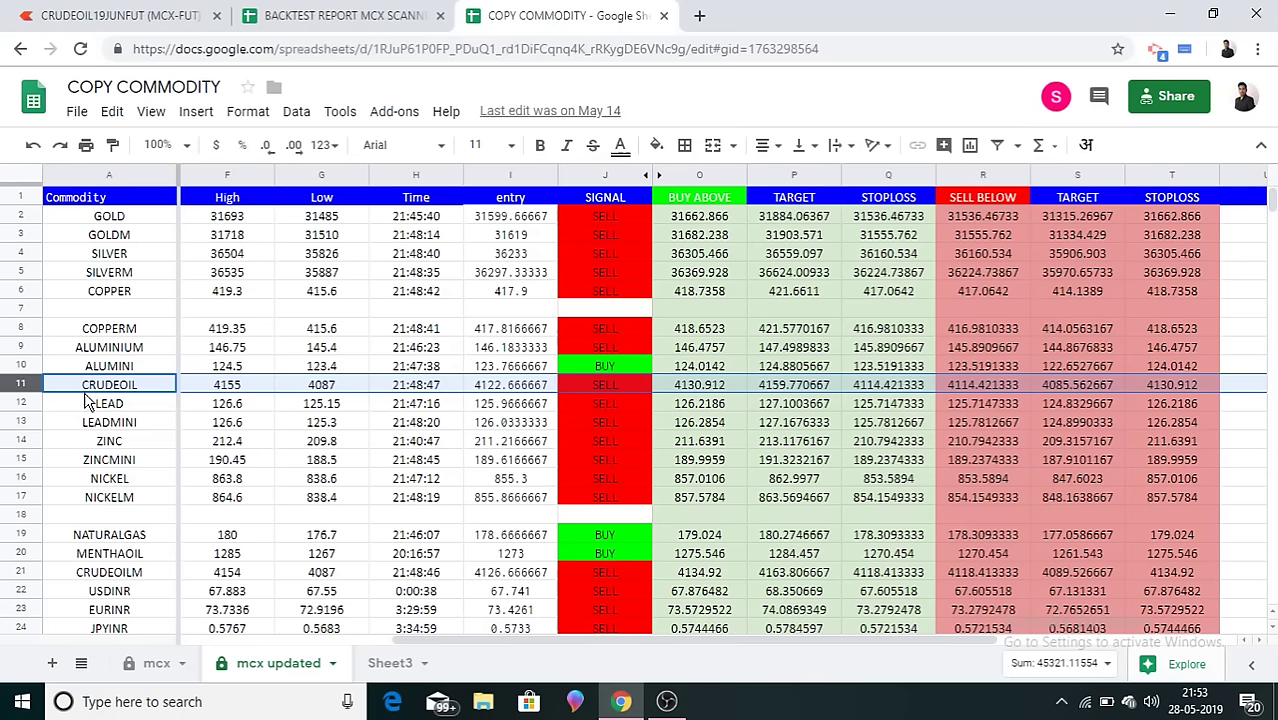
click(612, 386)
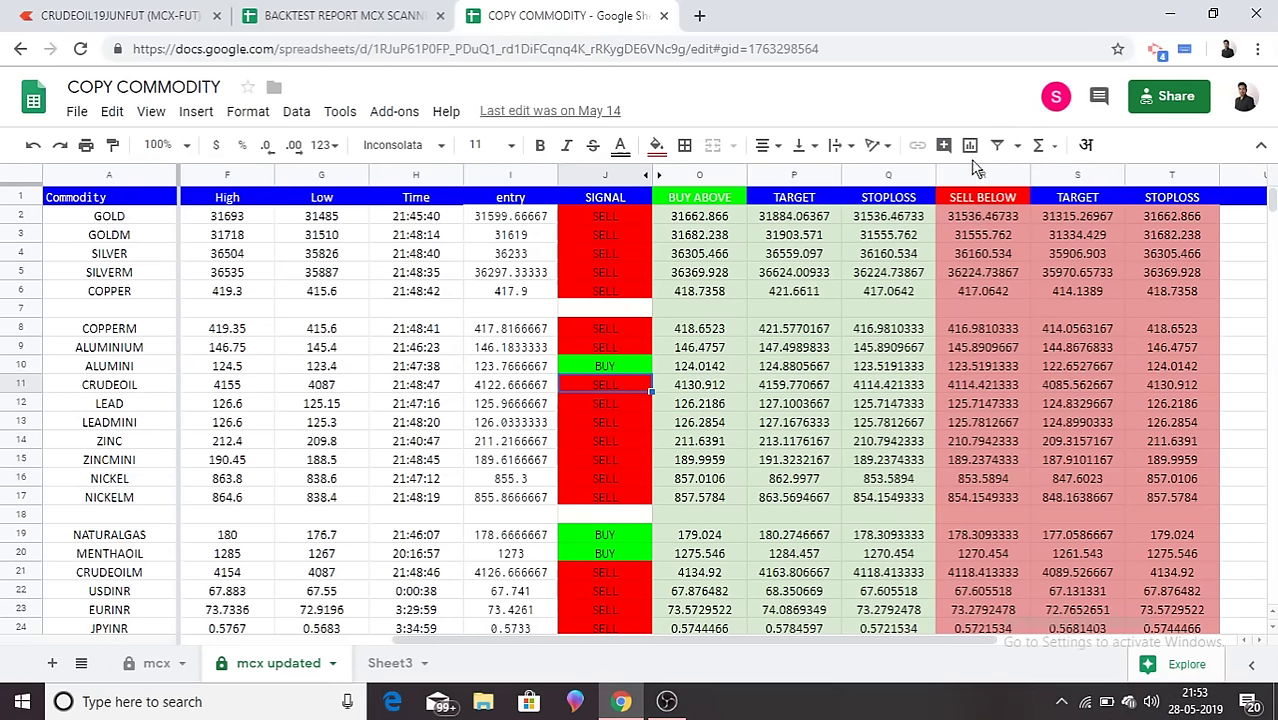
click(962, 389)
click(1084, 385)
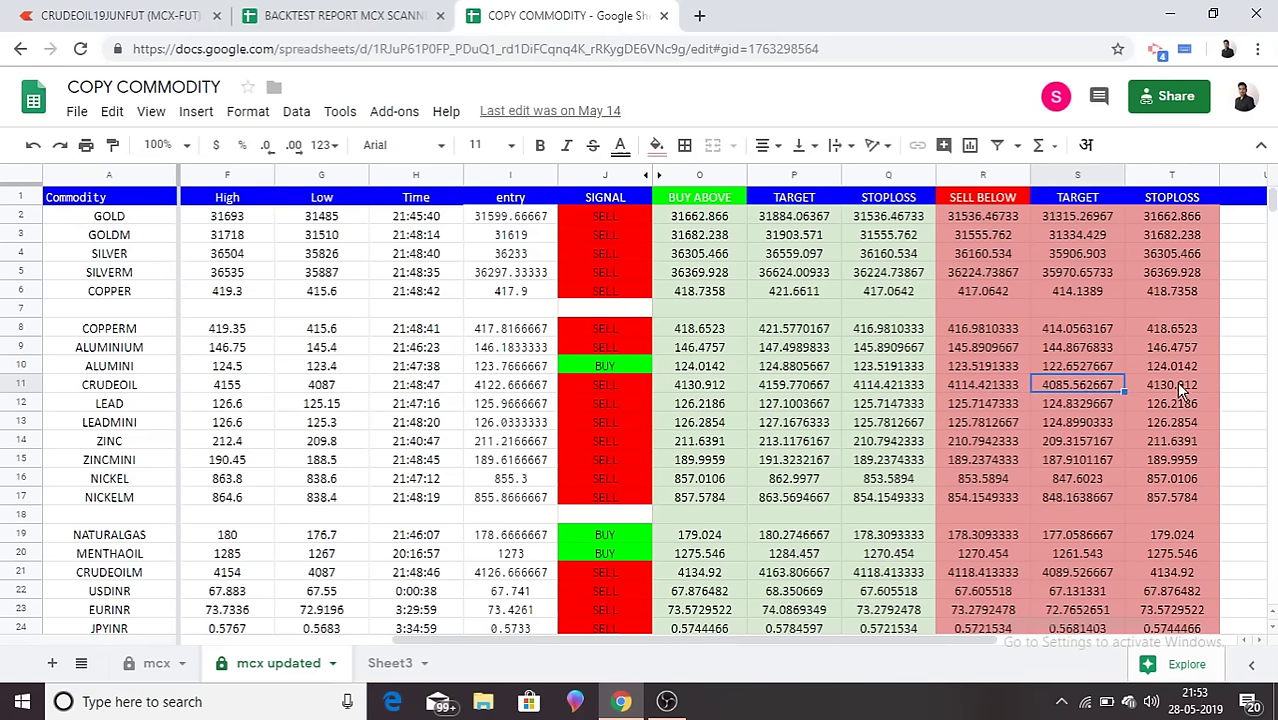
click(1176, 383)
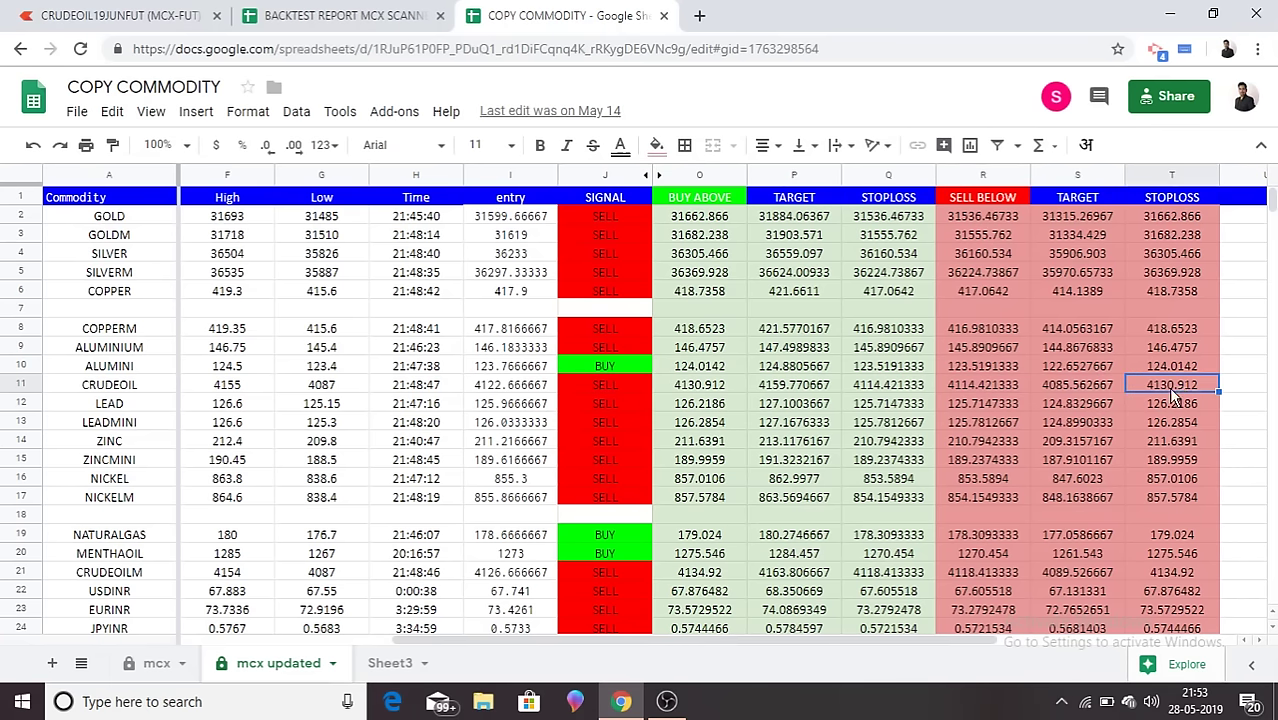
Step: Compare the CRUDEOIL row's buy-above price, target and stoploss with its sell-side levels
click(618, 387)
click(701, 388)
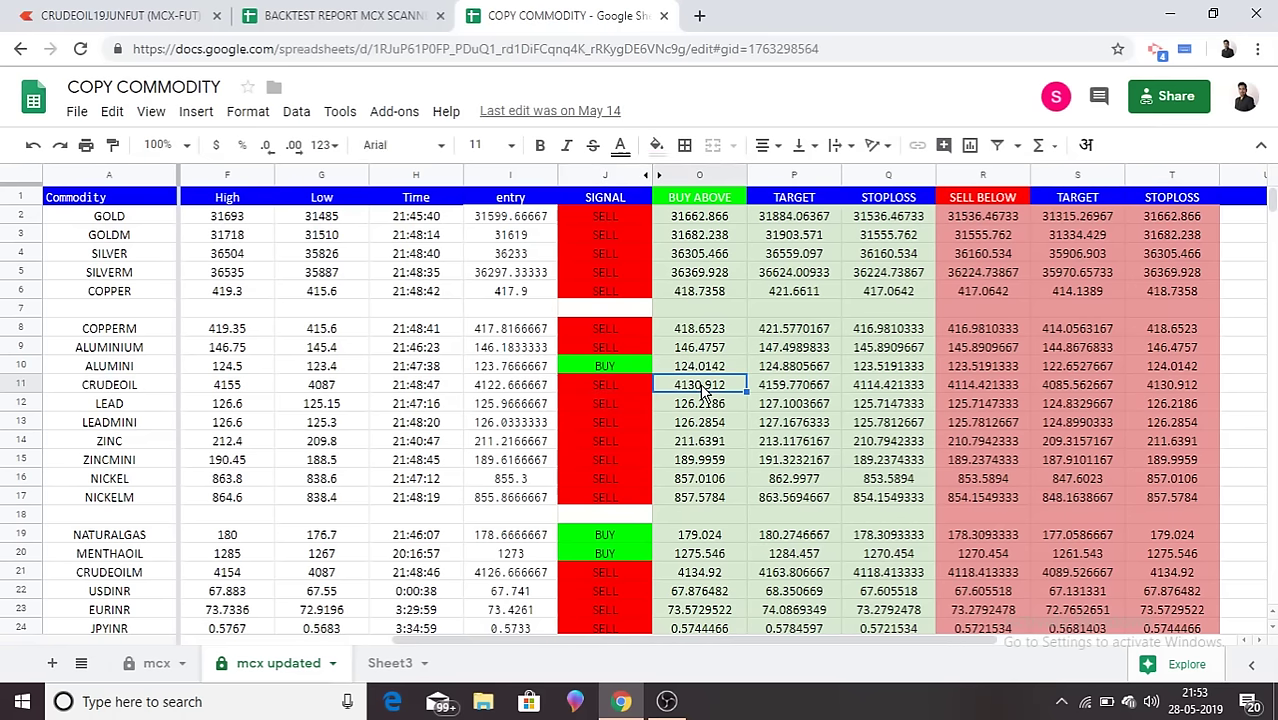
click(806, 394)
click(876, 392)
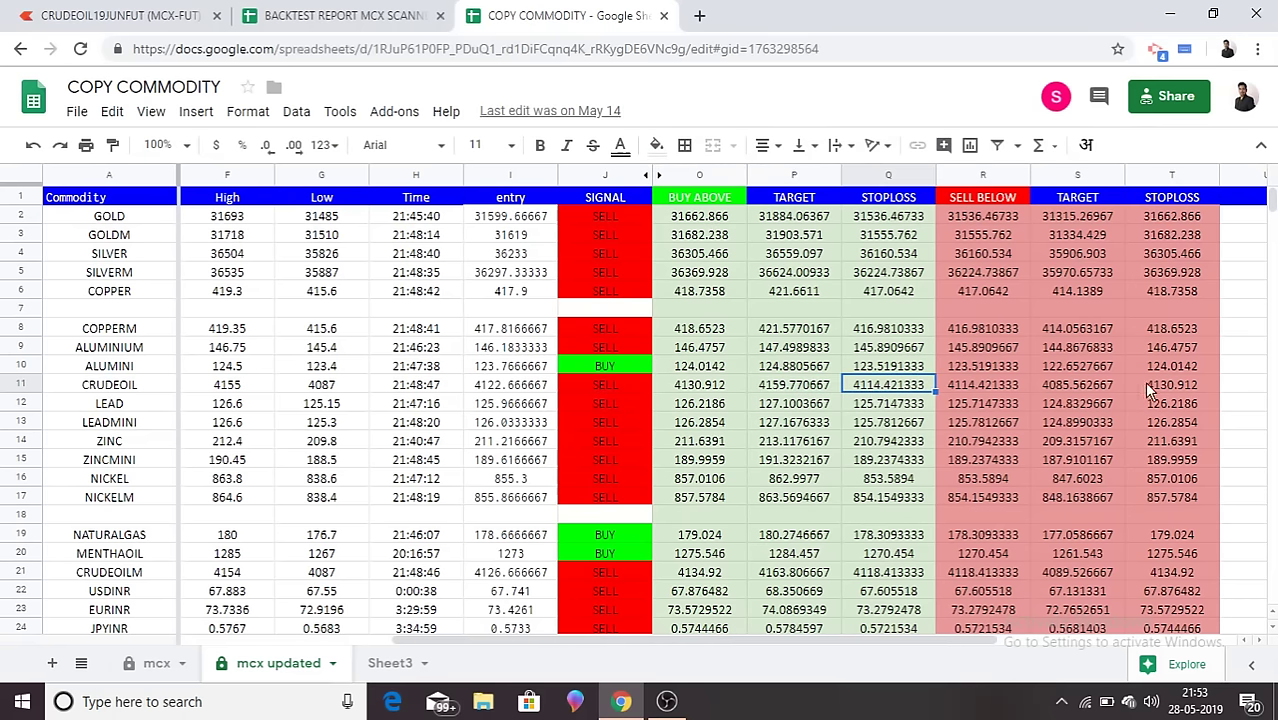
click(956, 382)
drag(1140, 403, 1155, 384)
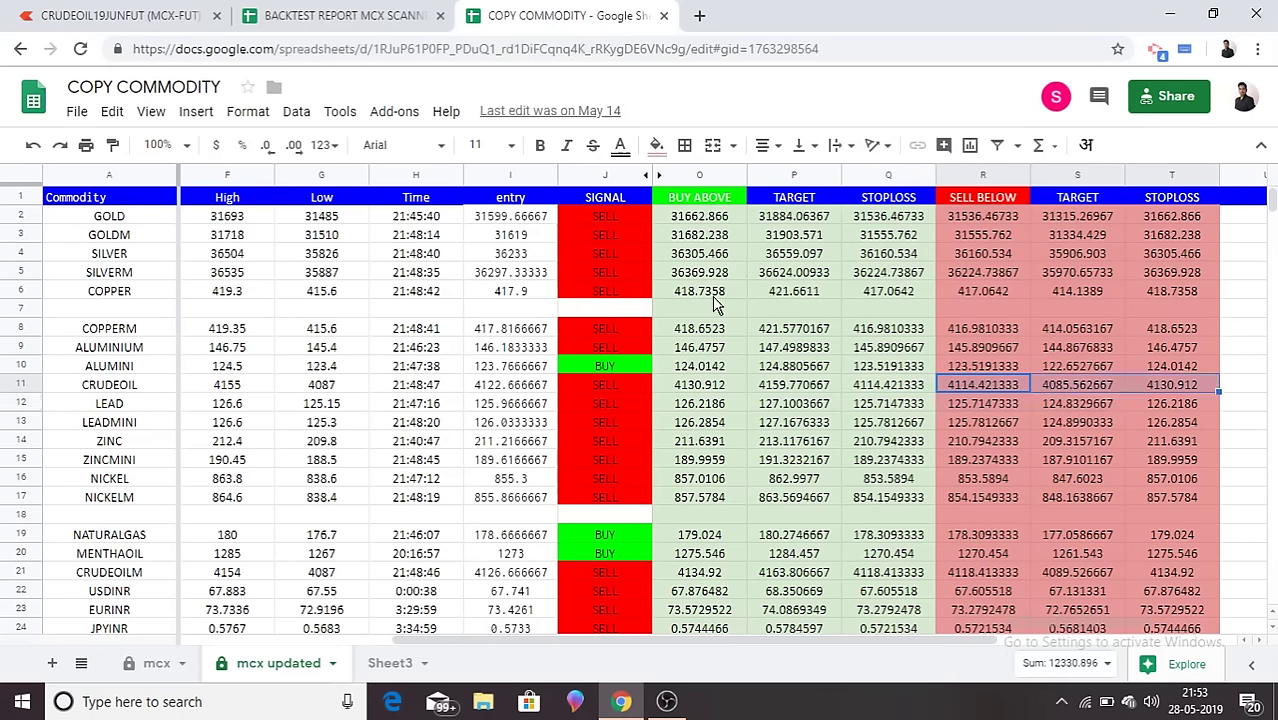
Step: Switch to the BACKTEST REPORT MCX SCANNER MAY MONTH spreadsheet and review the 01/05/2019 trade's buy price, outcome and loss points
click(345, 15)
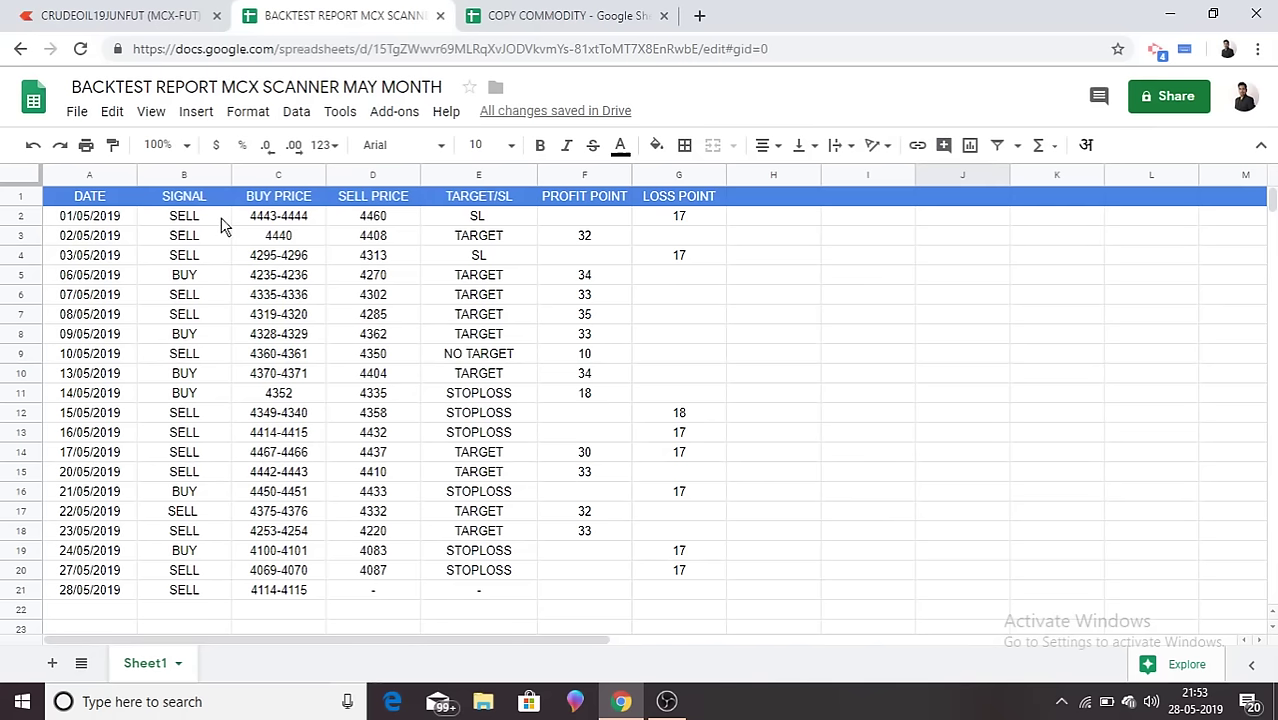
click(307, 220)
click(495, 224)
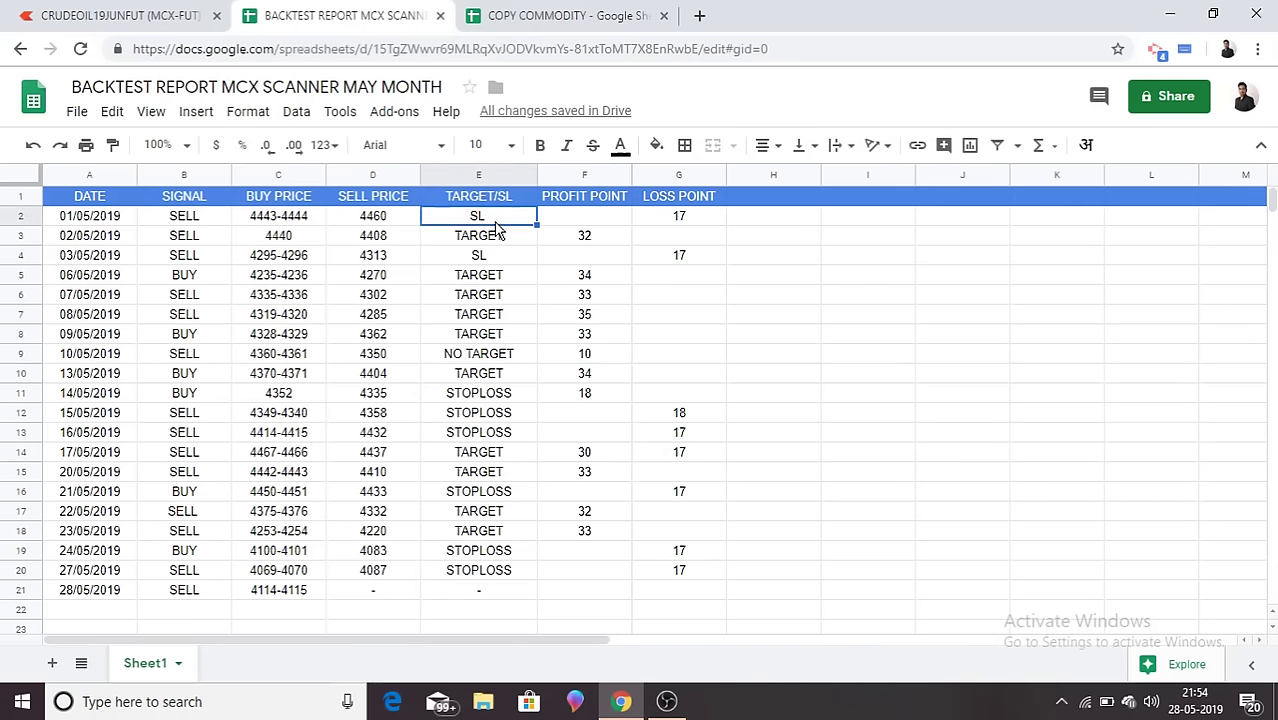
click(707, 216)
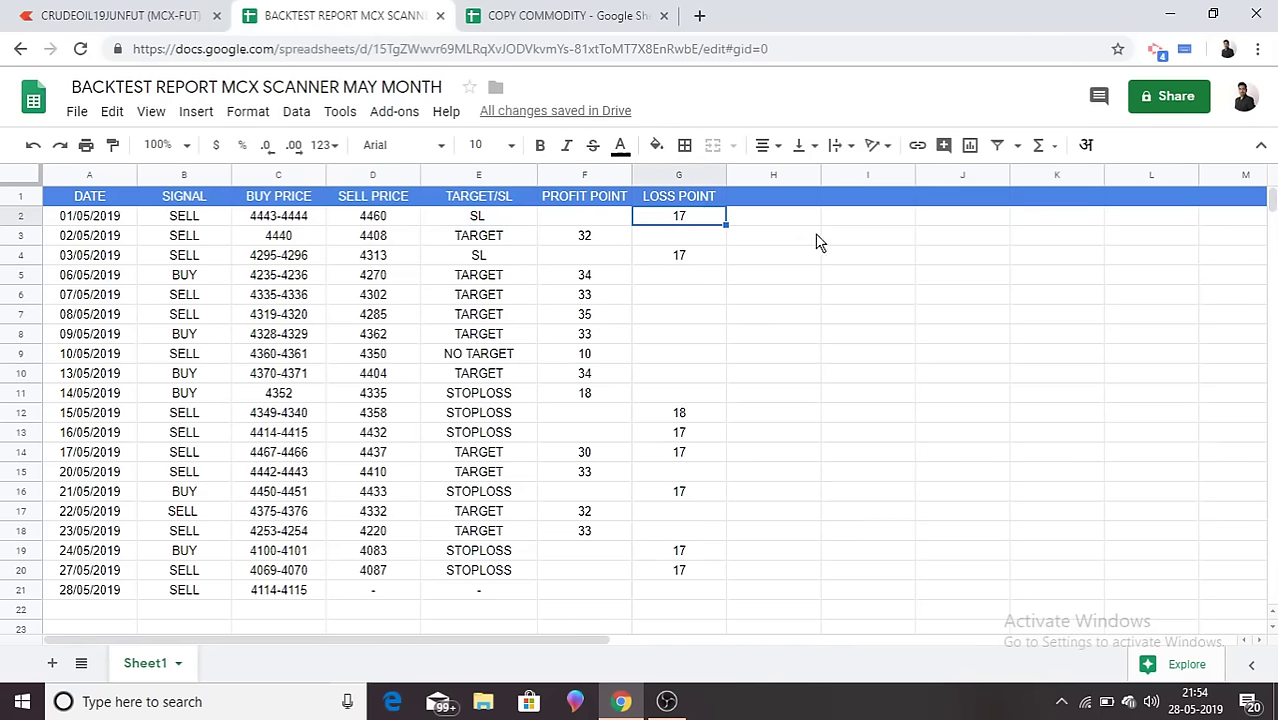
Step: Enter the note RISK REWARD RATIO in cell I3 with 1:2 in the cell below it
click(862, 240)
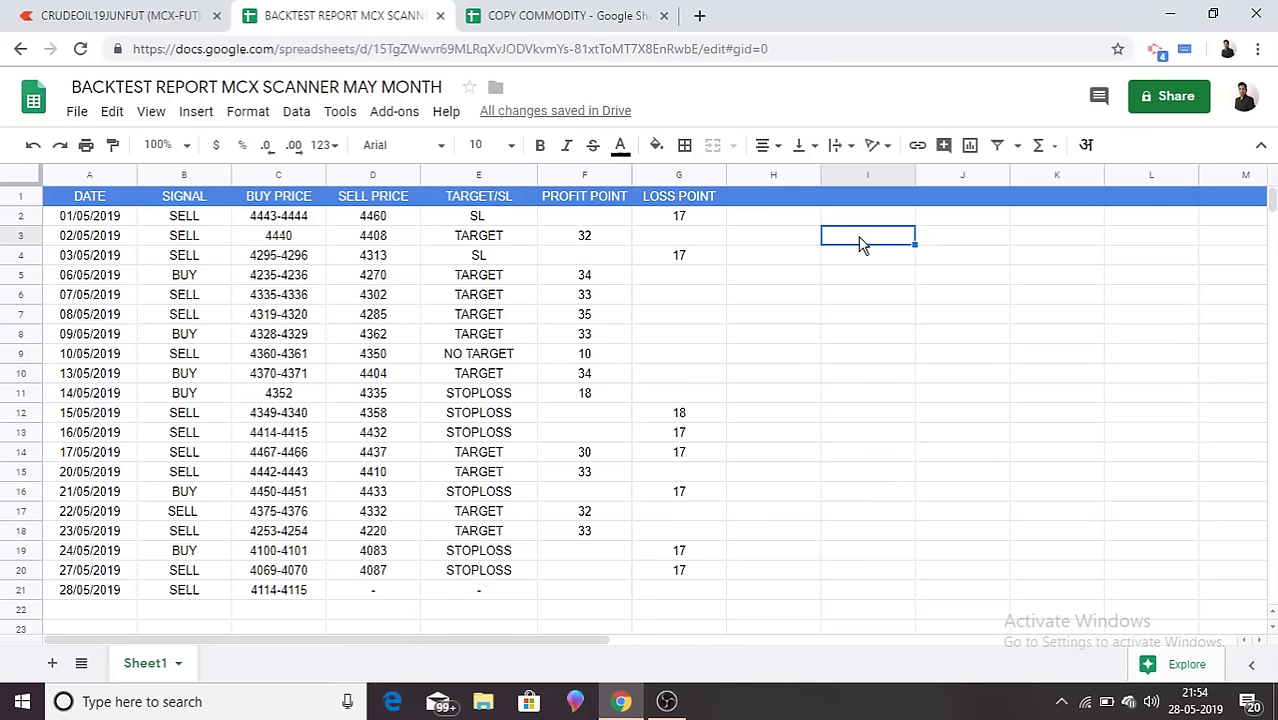
text(RISK REWARD RATIO)
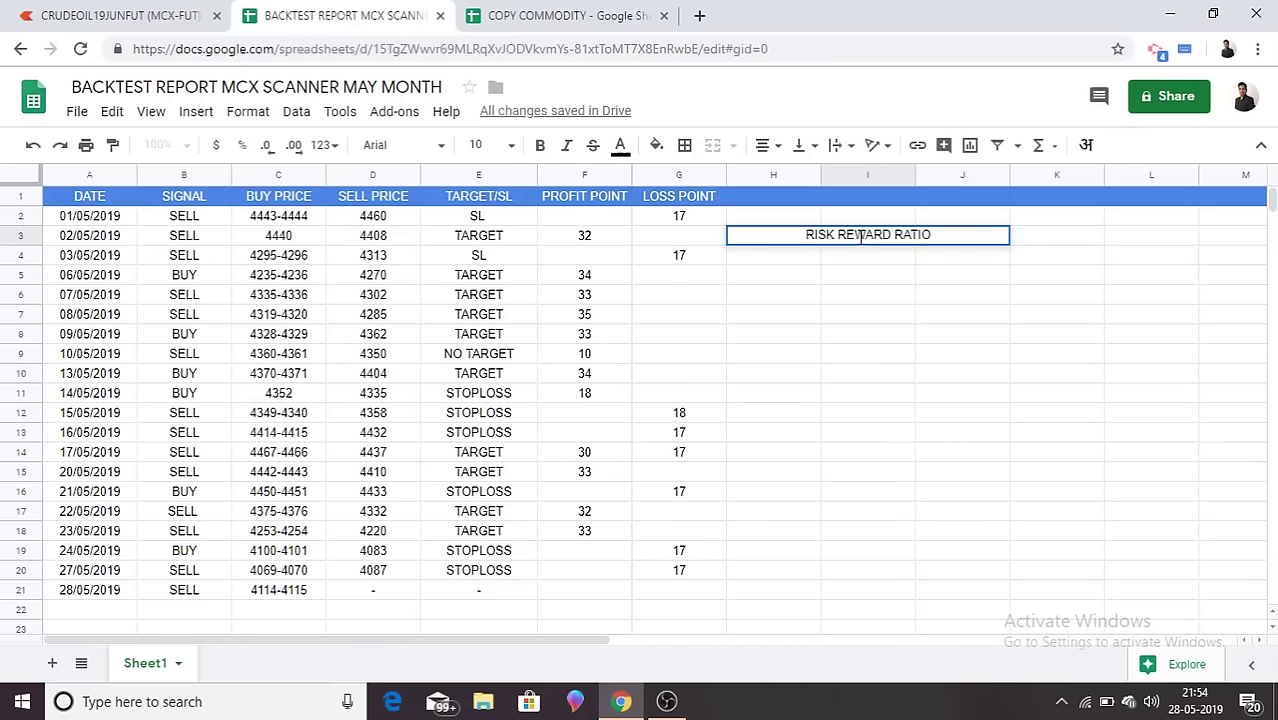
key(Return)
key(Return)
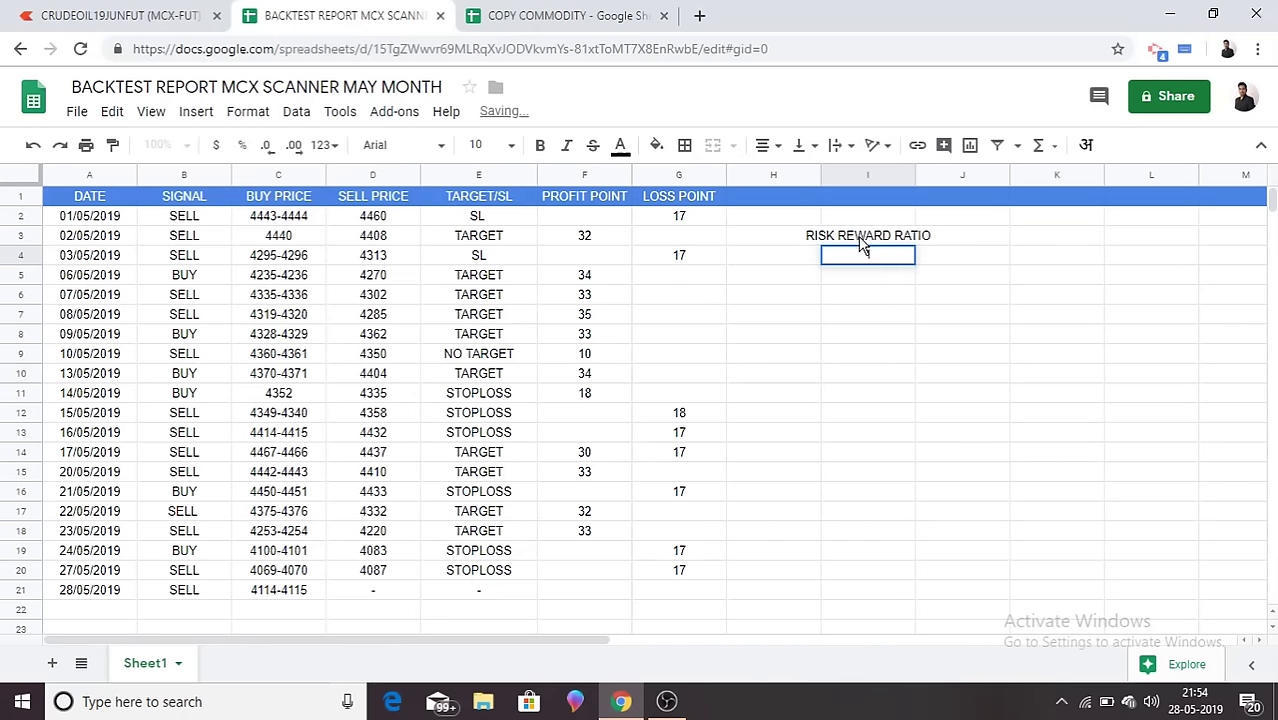
text(1:2)
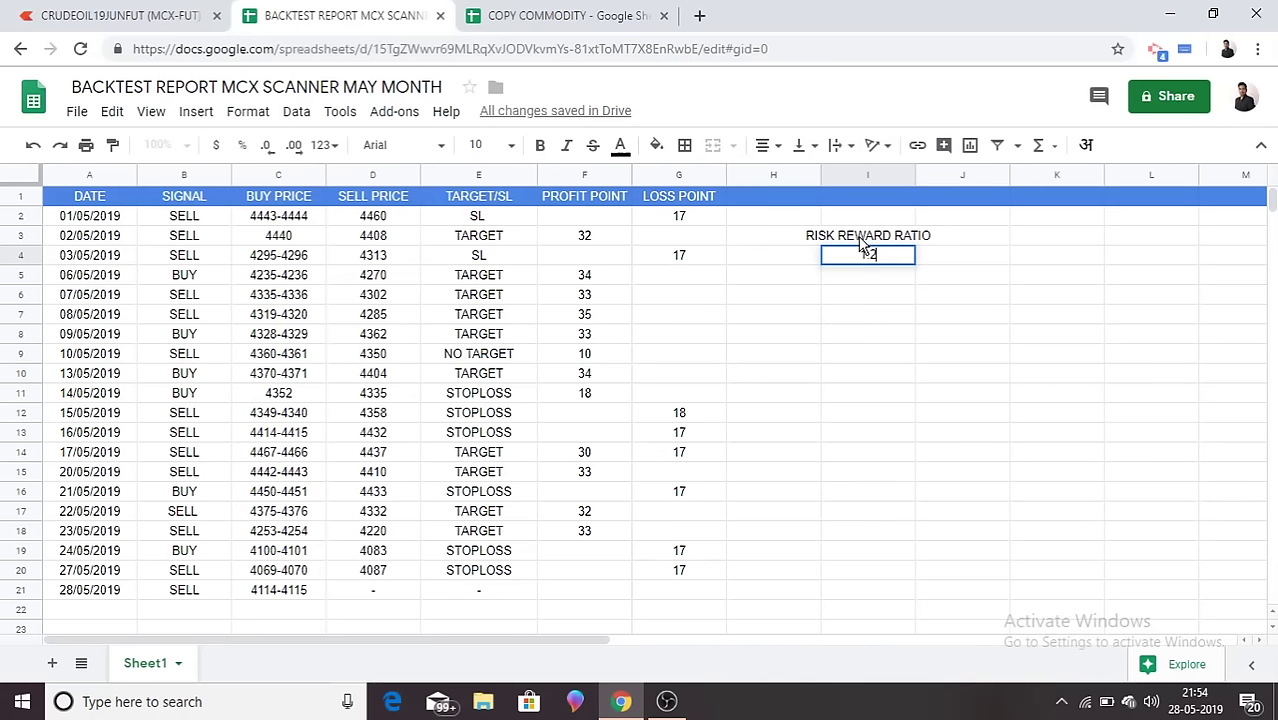
click(868, 300)
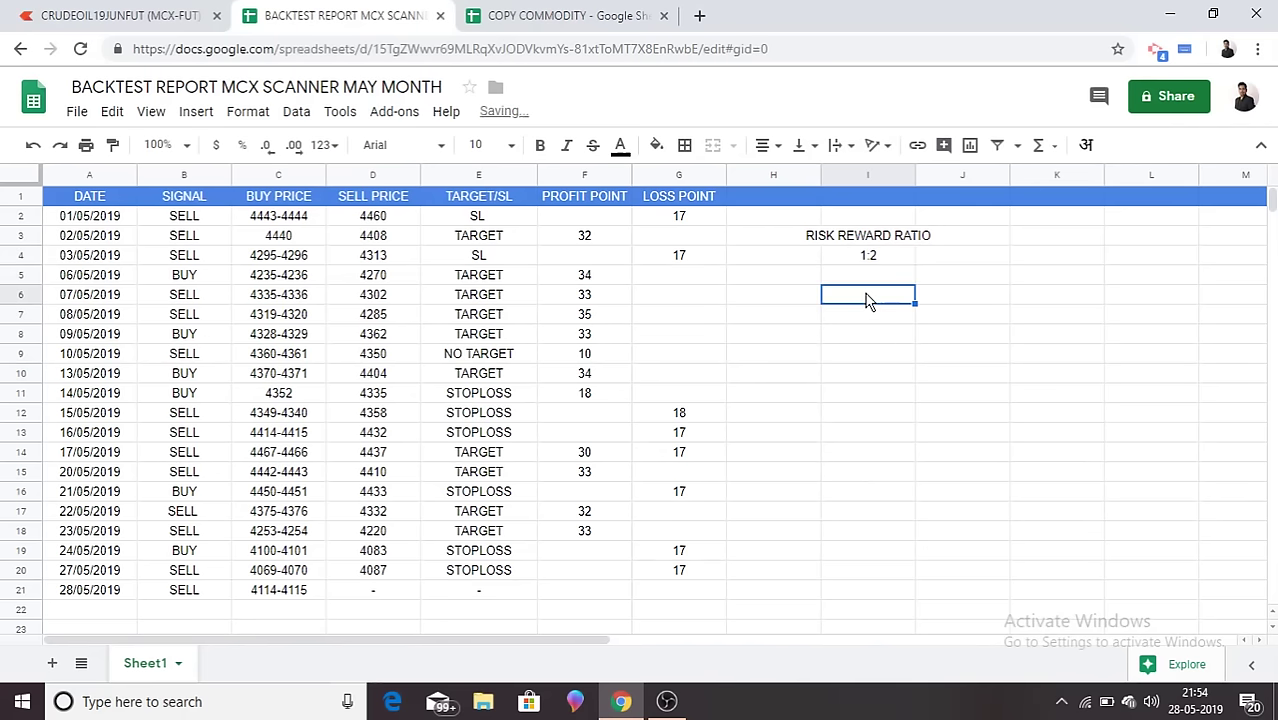
Step: Enter TARGTE with 34 in I6:J6 and SL with 17 in I7:J7, and select that block
double_click(868, 294)
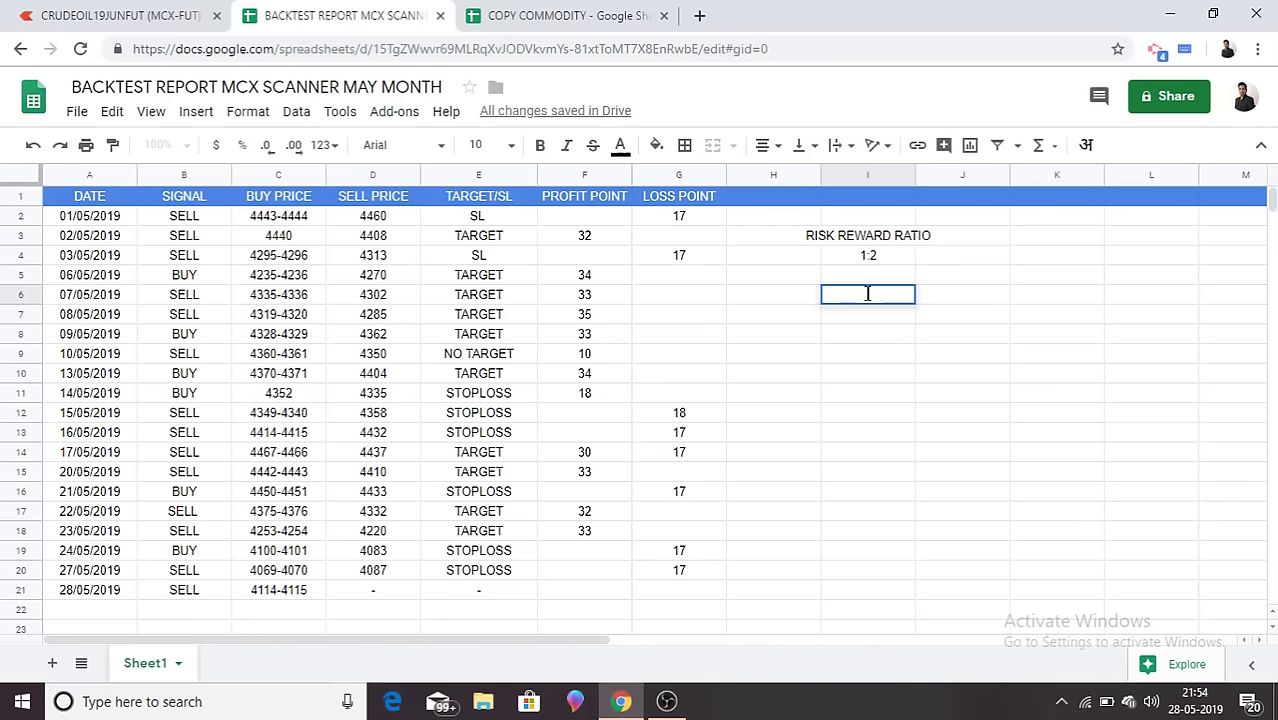
text(TARGTE)
key(Tab)
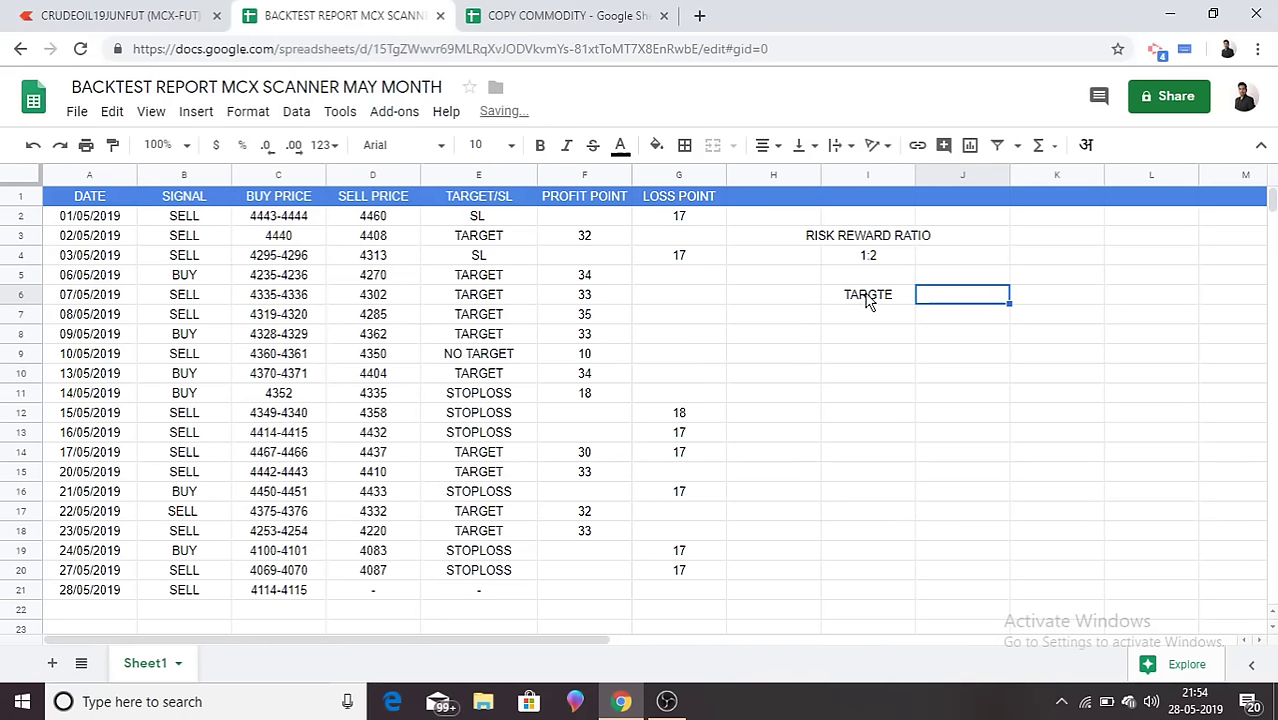
text(34)
key(Return)
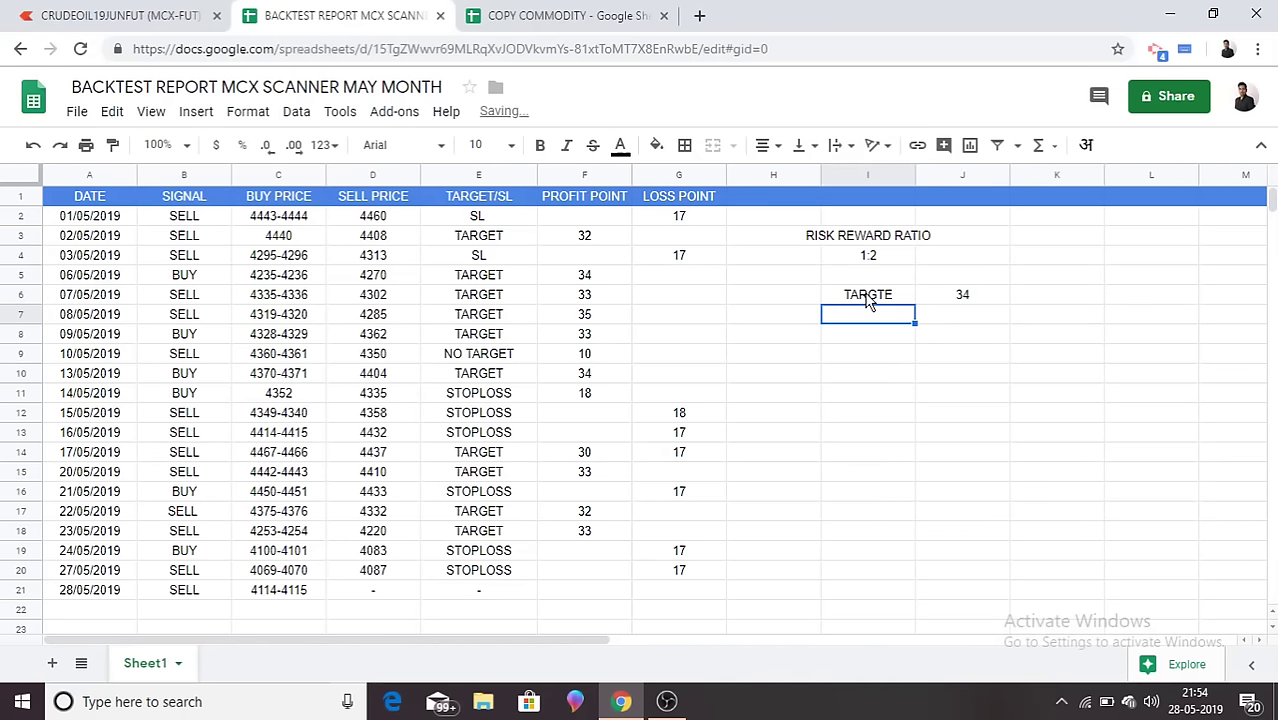
text(SL)
key(Tab)
text(17)
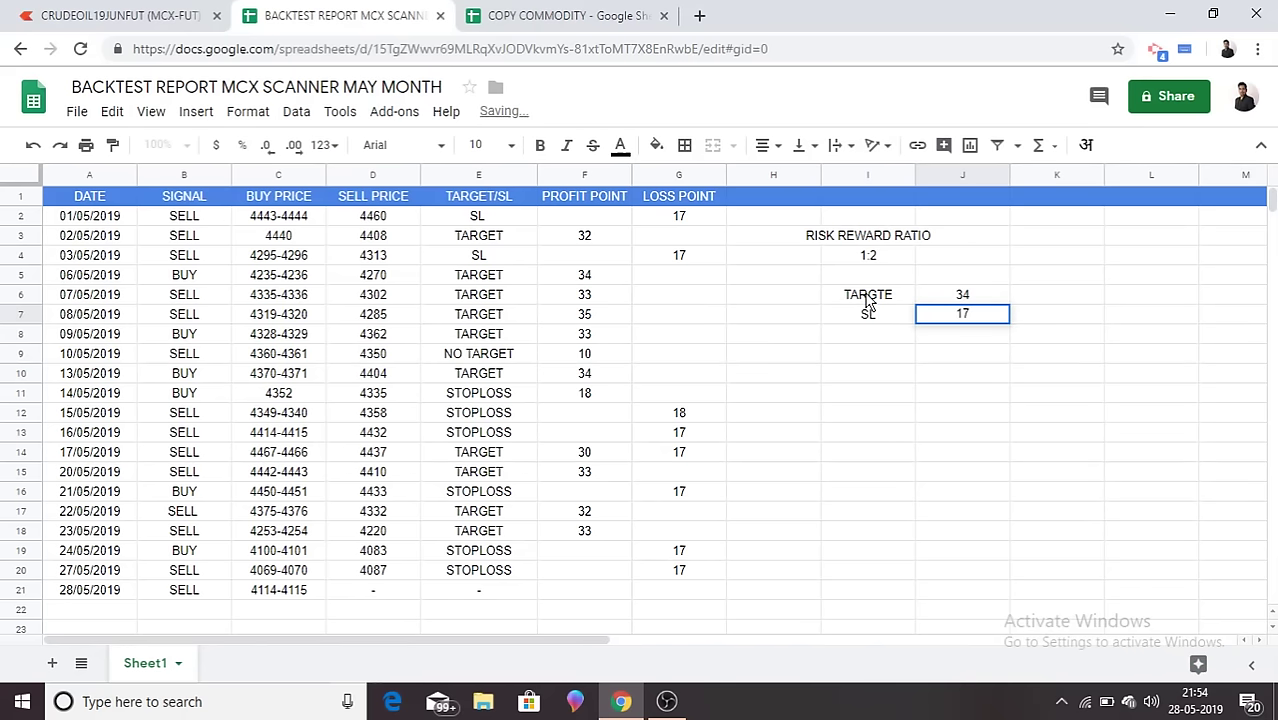
key(Return)
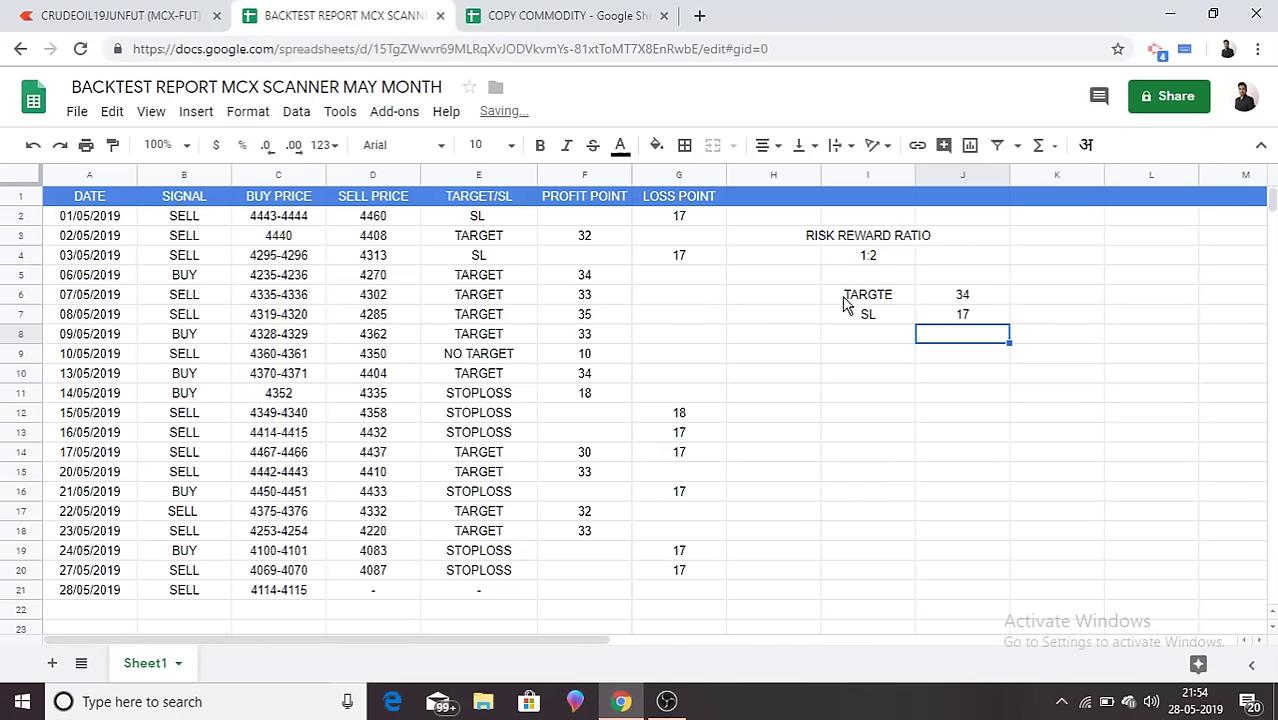
click(900, 301)
drag(903, 310, 933, 322)
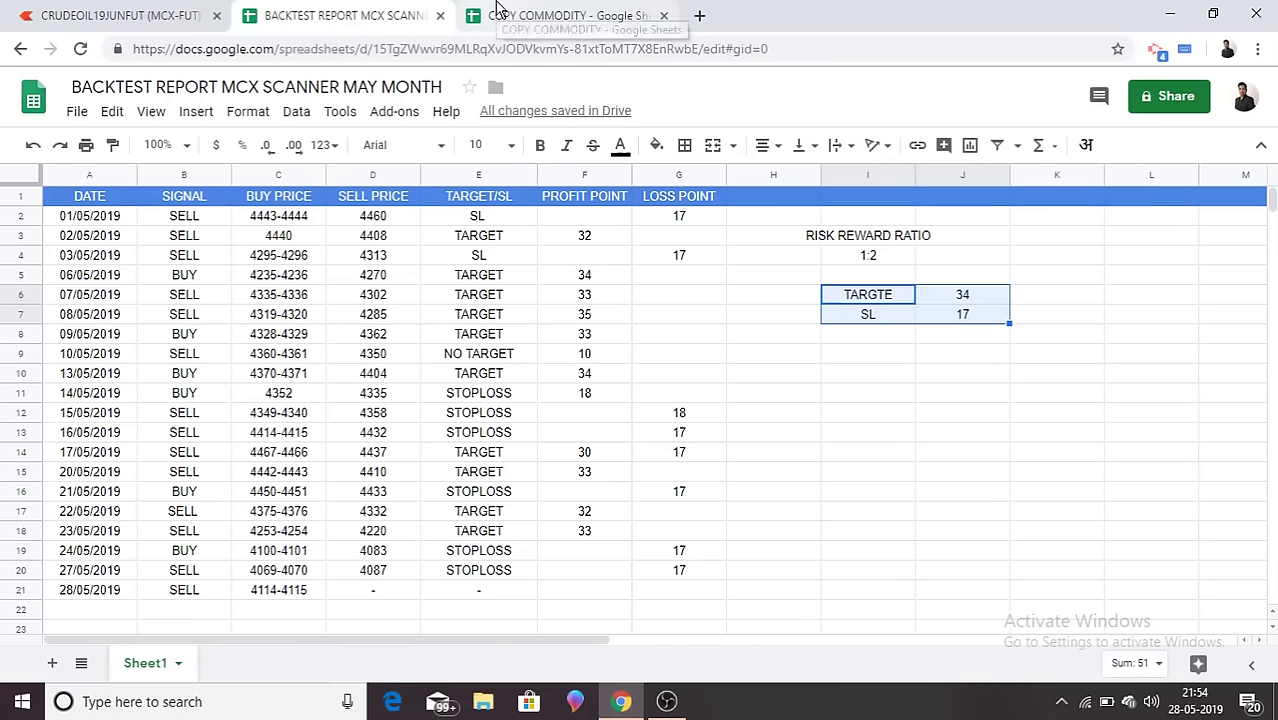
Step: Switch to the COPY COMMODITY spreadsheet and check the CRUDEOIL row's sell-side target and stoploss
click(560, 15)
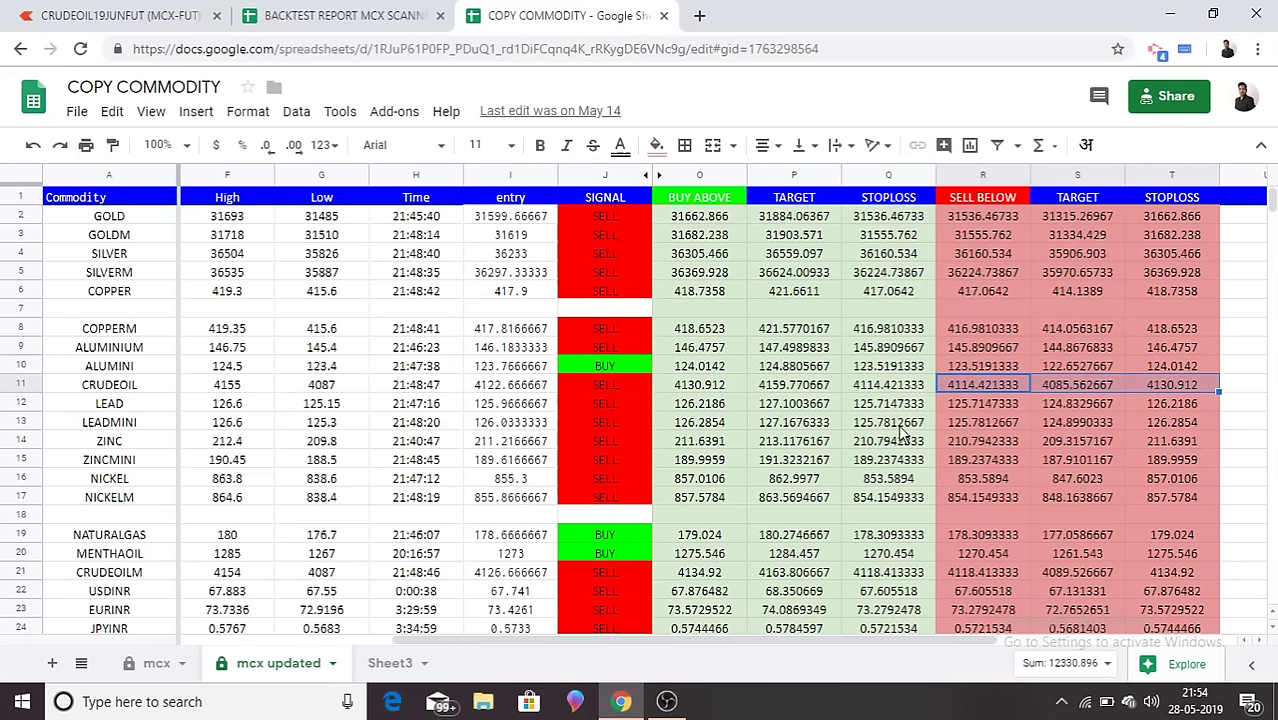
click(1067, 386)
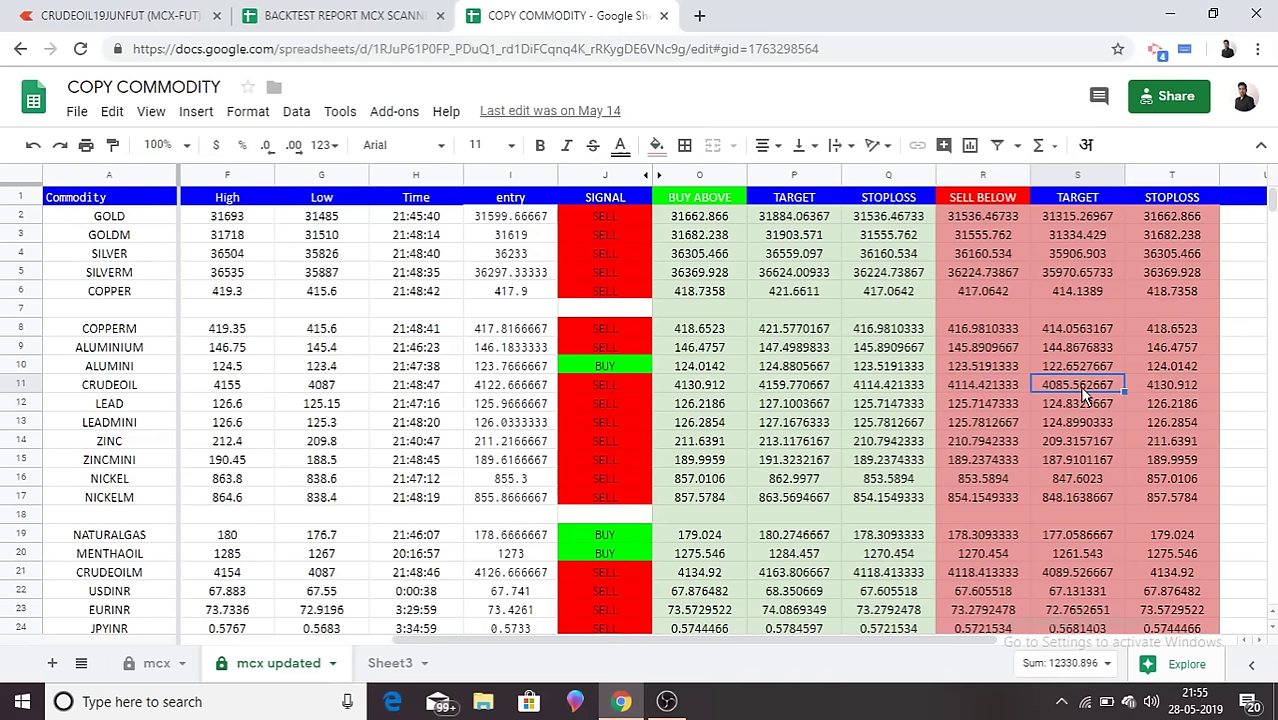
click(1170, 388)
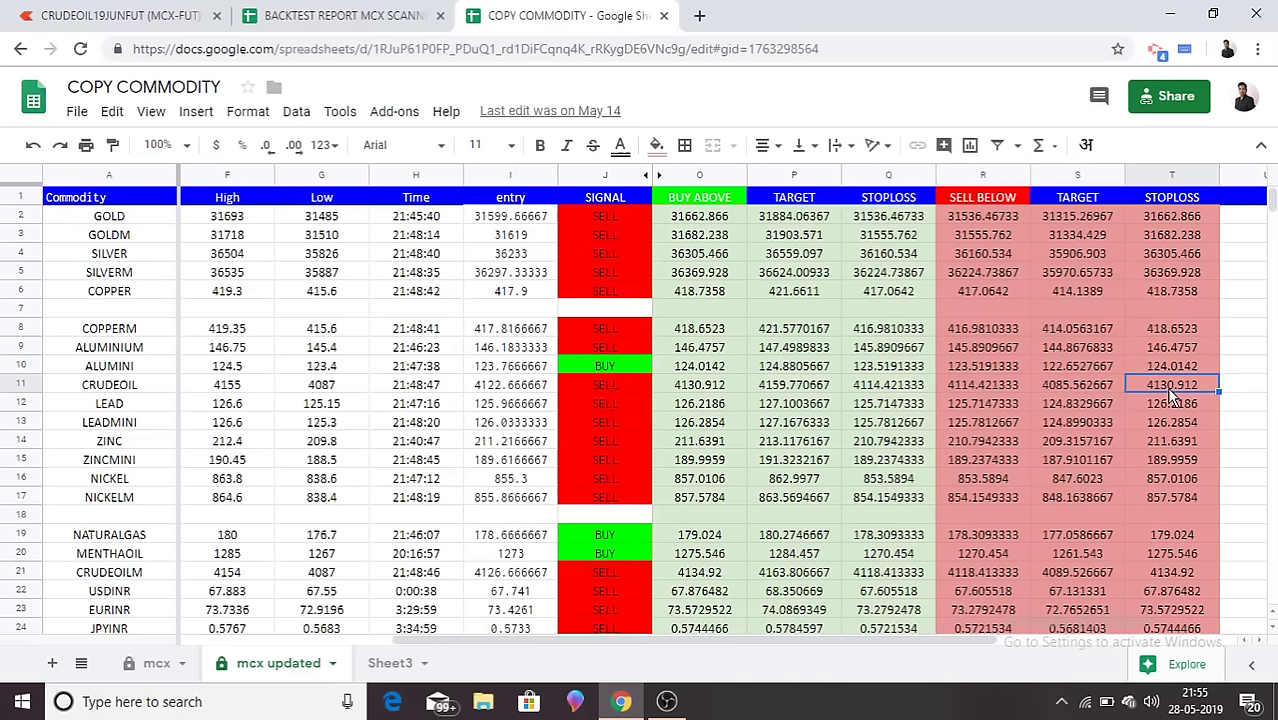
Step: Return to the backtest report and compare the noted target and SL points with the 01/05/2019 loss and 02/05/2019 profit
click(376, 10)
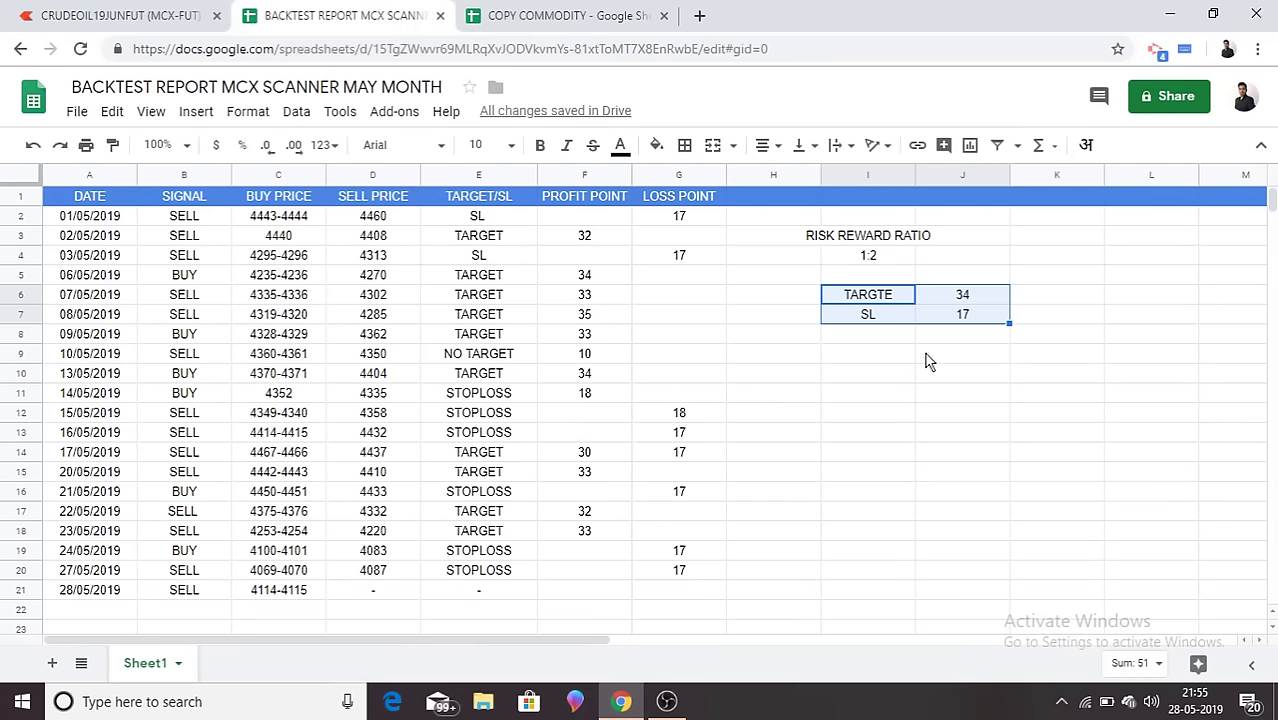
click(929, 358)
click(1003, 300)
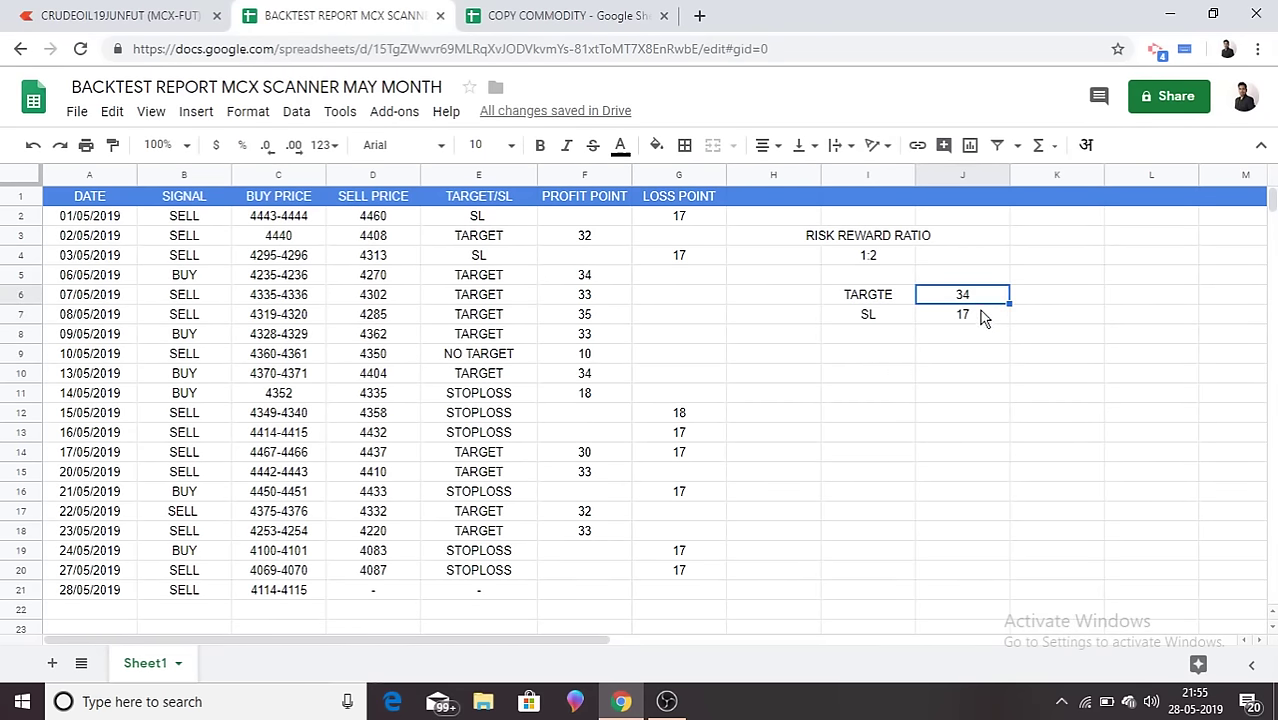
click(983, 316)
click(1043, 400)
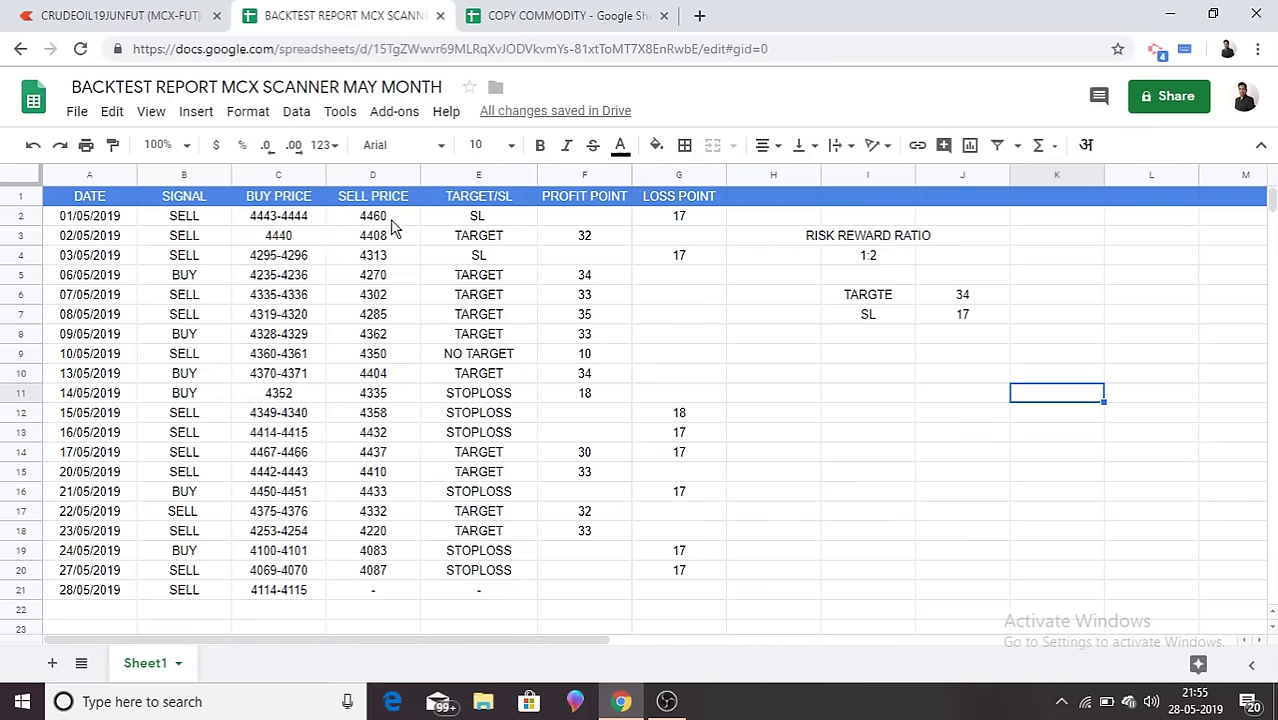
click(699, 219)
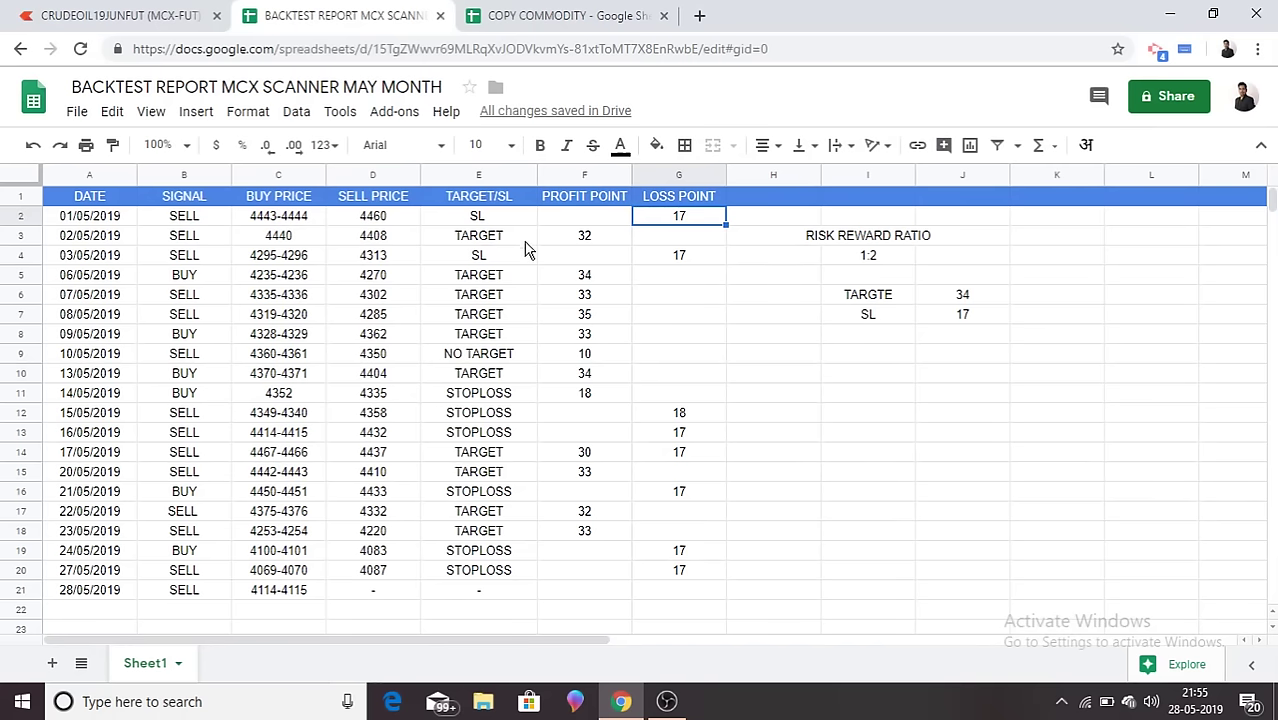
click(604, 238)
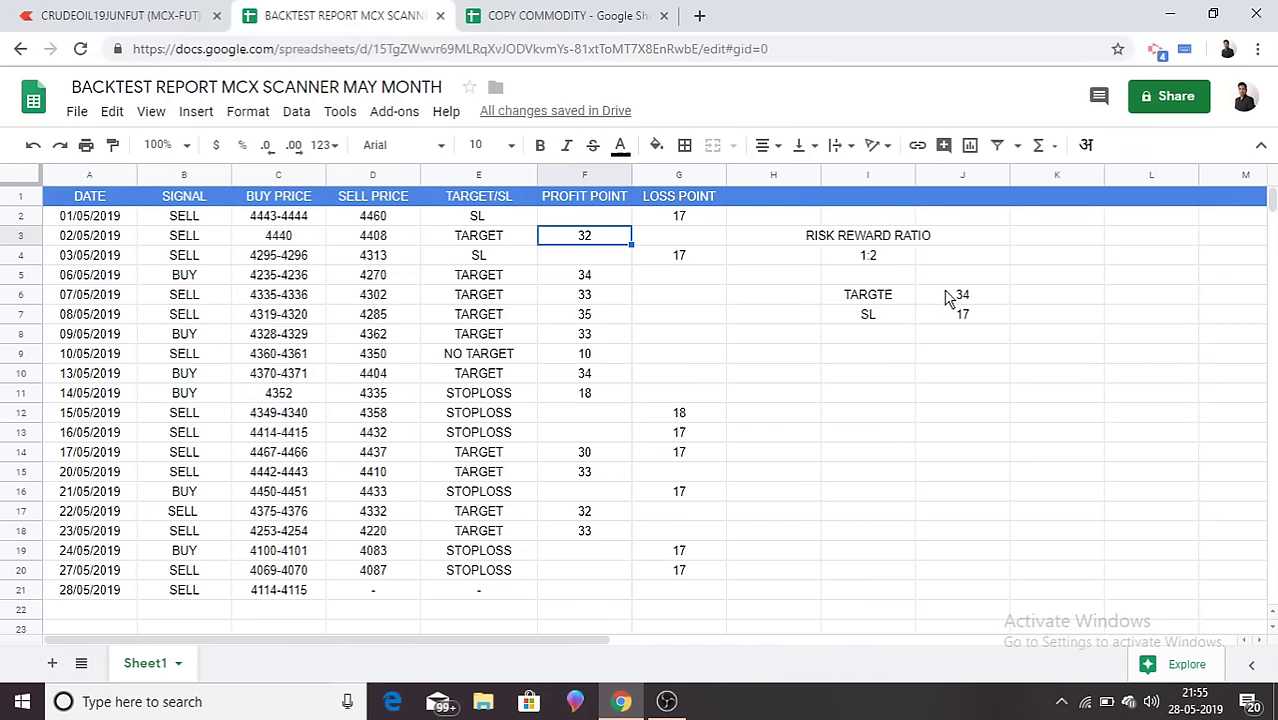
Step: Enter the note TRADE TIME 10.00 AM in cell J11
click(952, 403)
text(T)
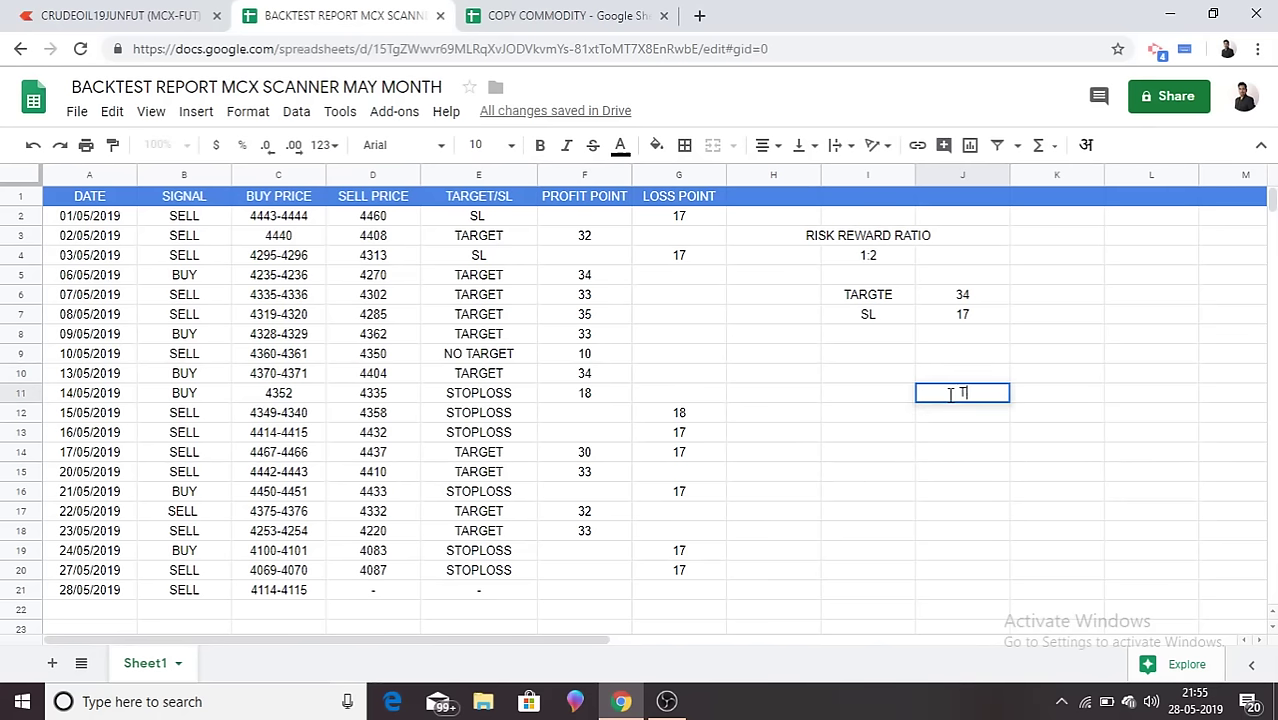
text(RADE TIME 10.)
key(BackSpace)
text(:00 A)
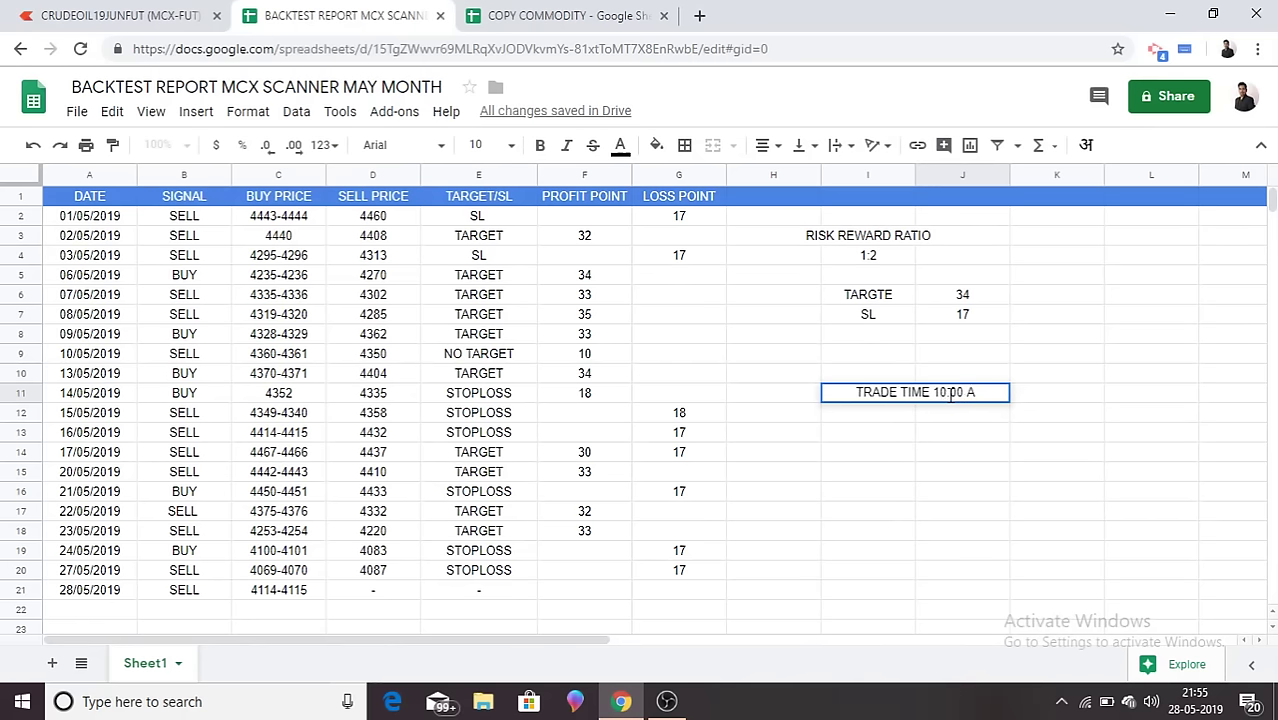
text(M)
key(Return)
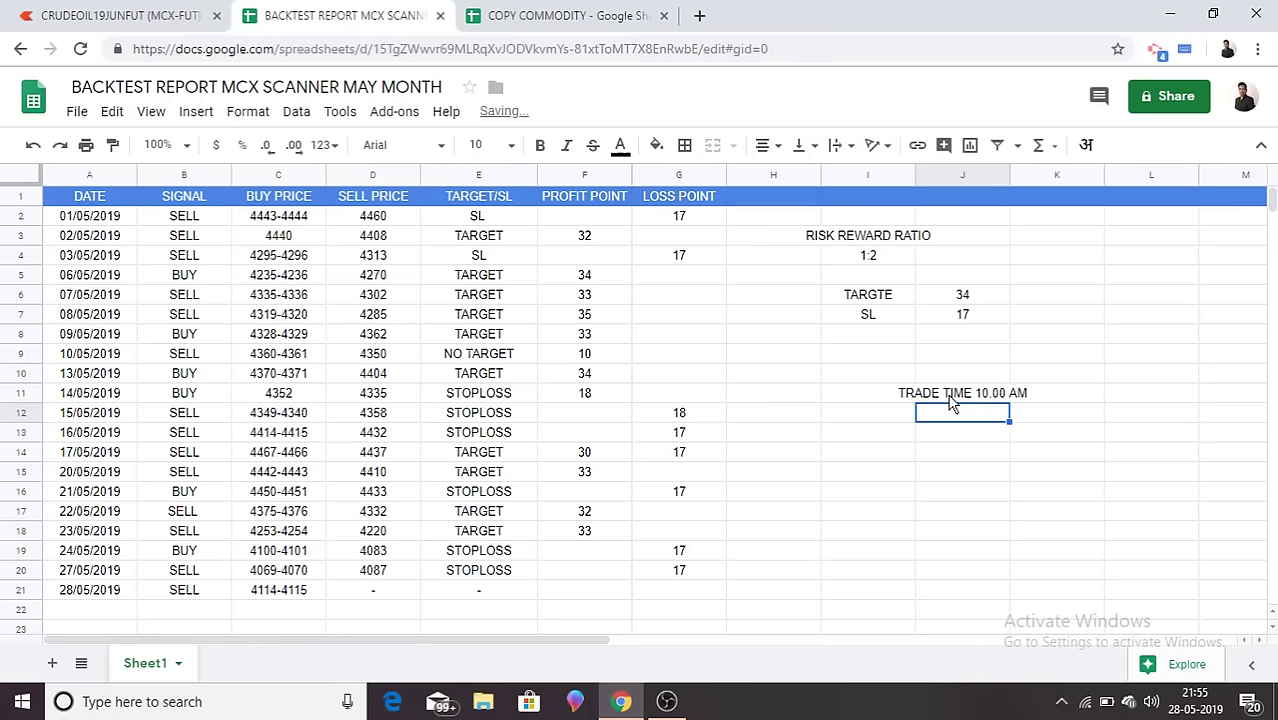
Step: Check the CRUDEOIL row's signal in the COPY COMMODITY spreadsheet and look at the CRUDEOIL19JUNFUT chart in Kite
click(560, 16)
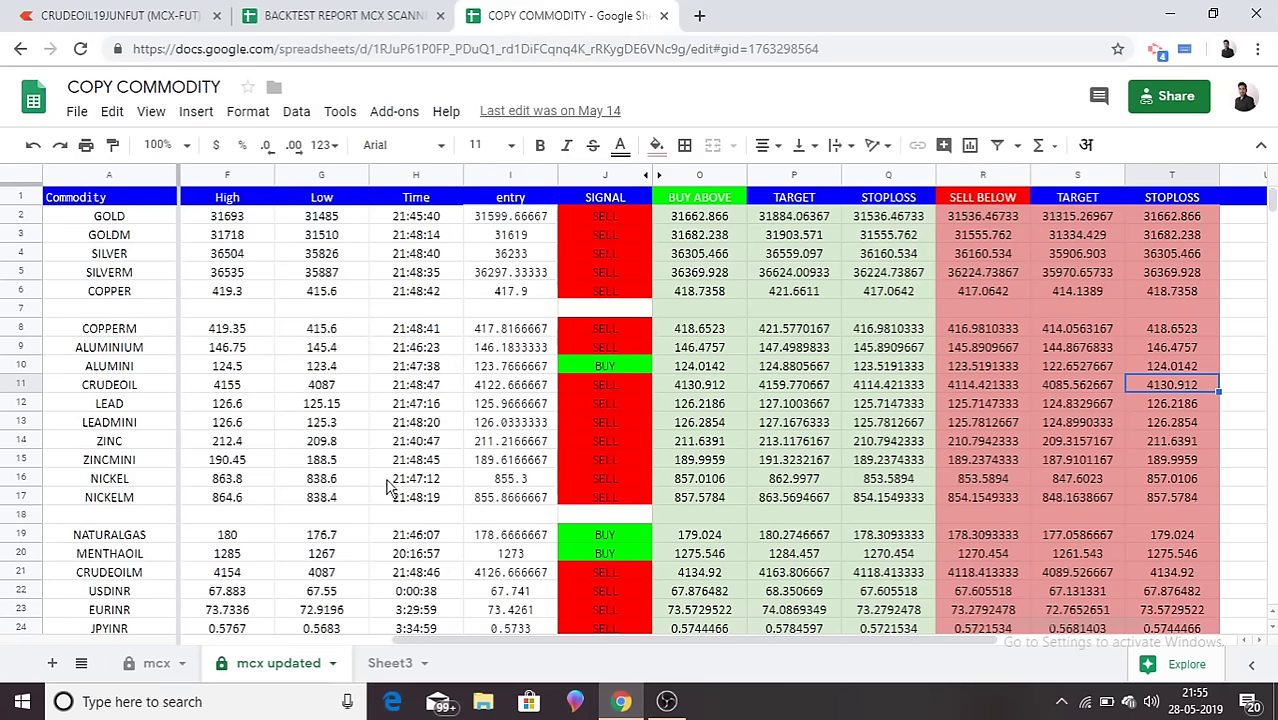
click(601, 388)
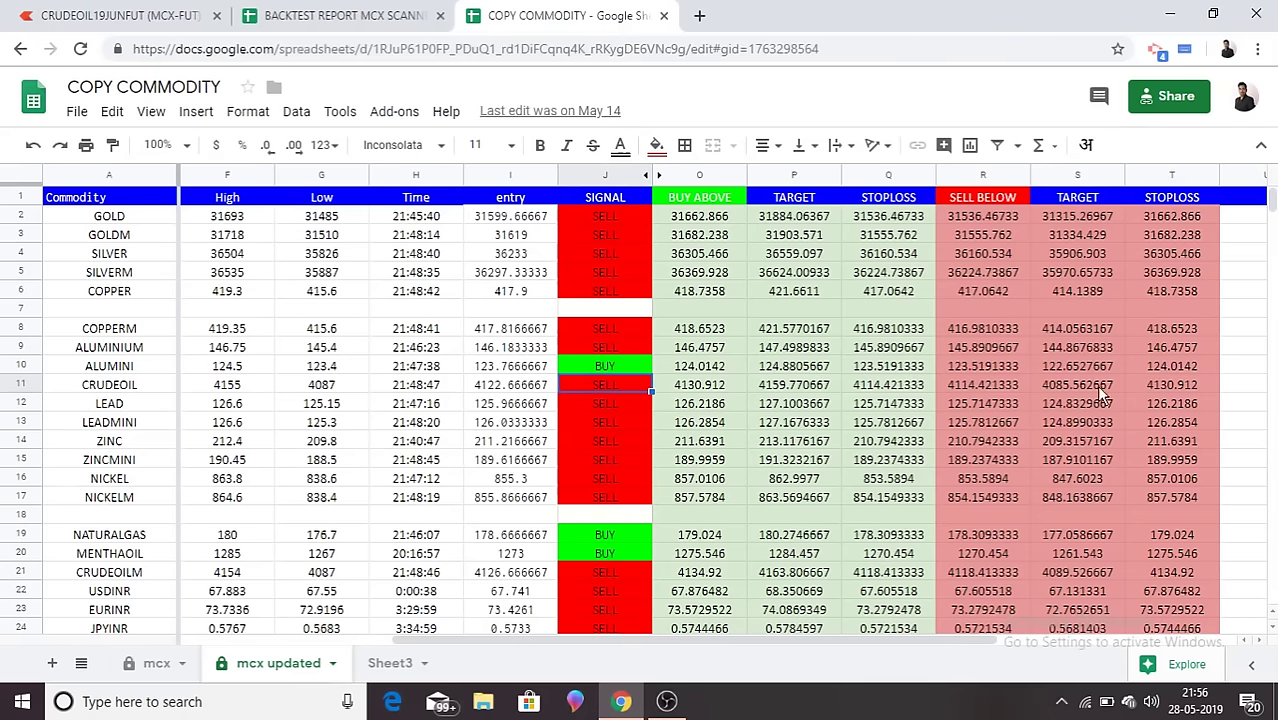
click(167, 8)
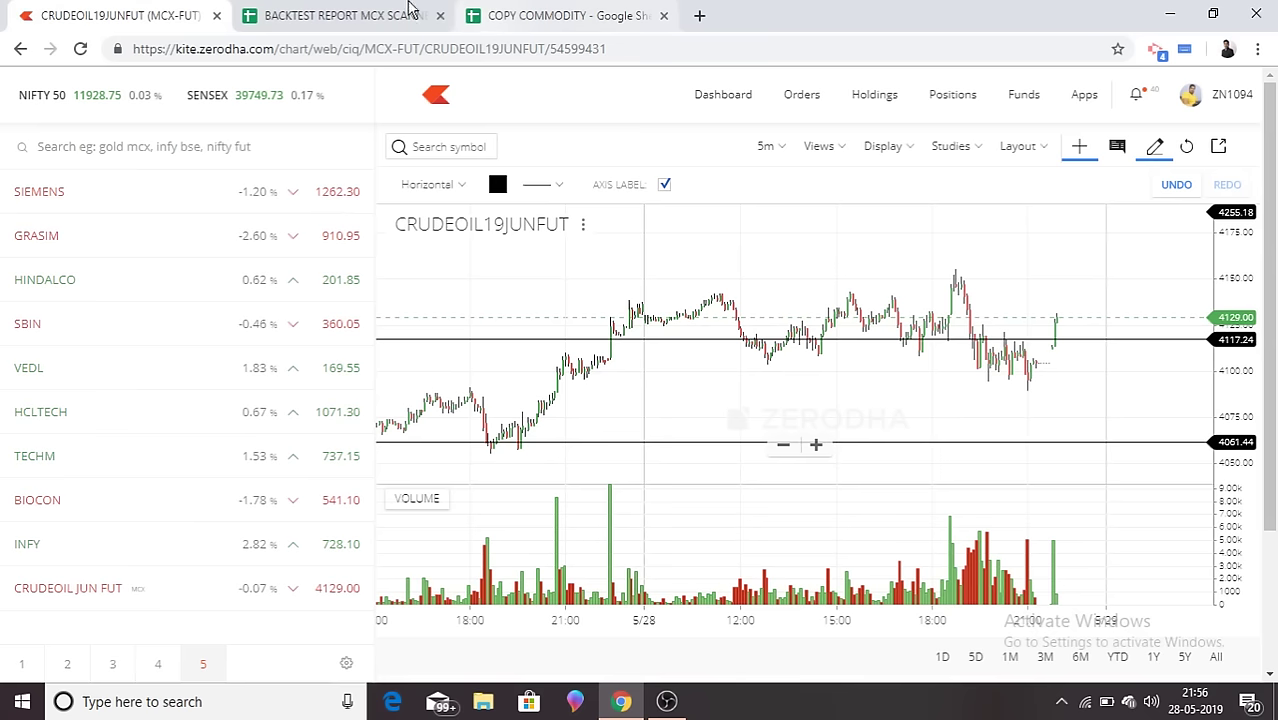
Step: Return to the backtest report and examine the profit and loss points in the TOTAL PFT/LOSS row
click(408, 12)
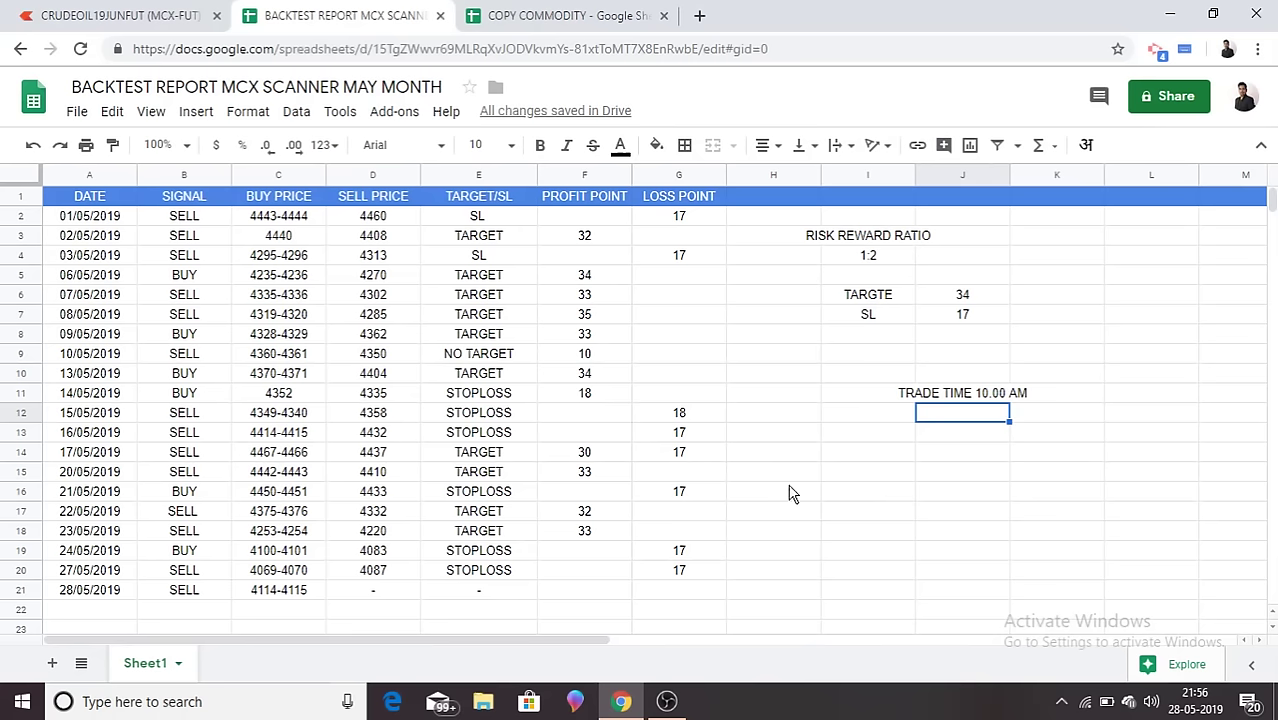
click(911, 433)
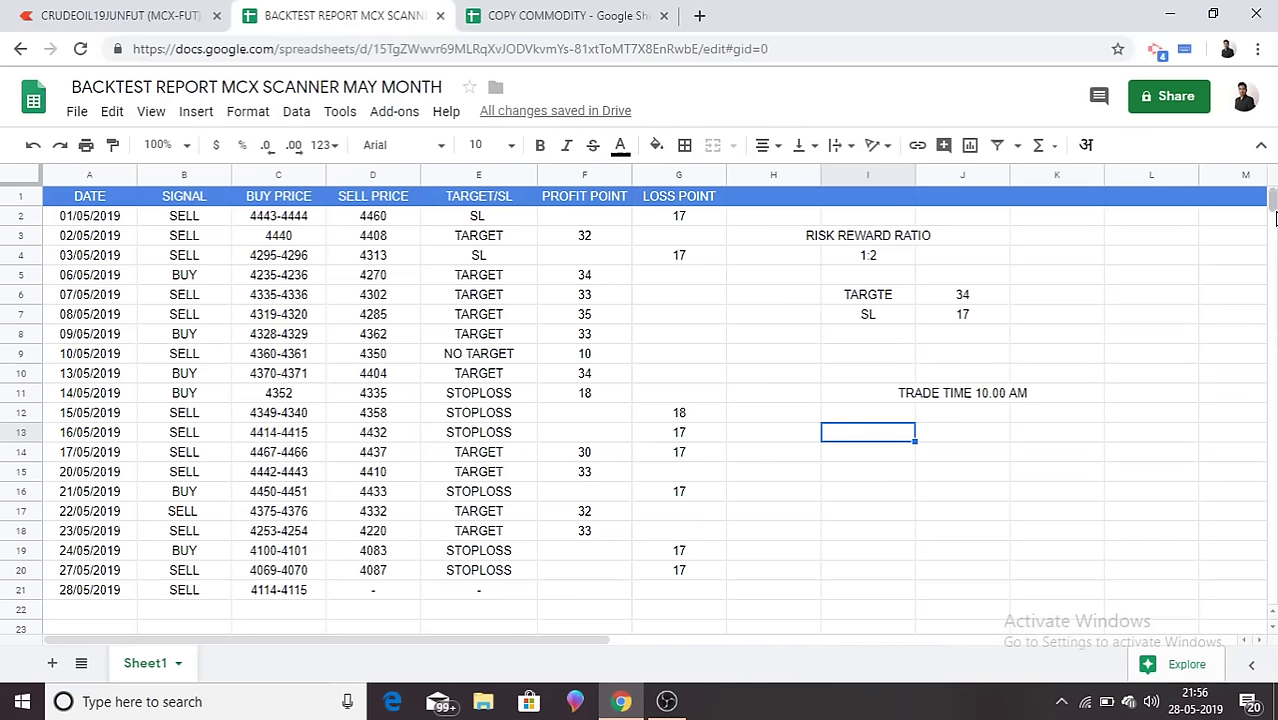
scroll(1274, 210, down, 4)
scroll(900, 400, up, 2)
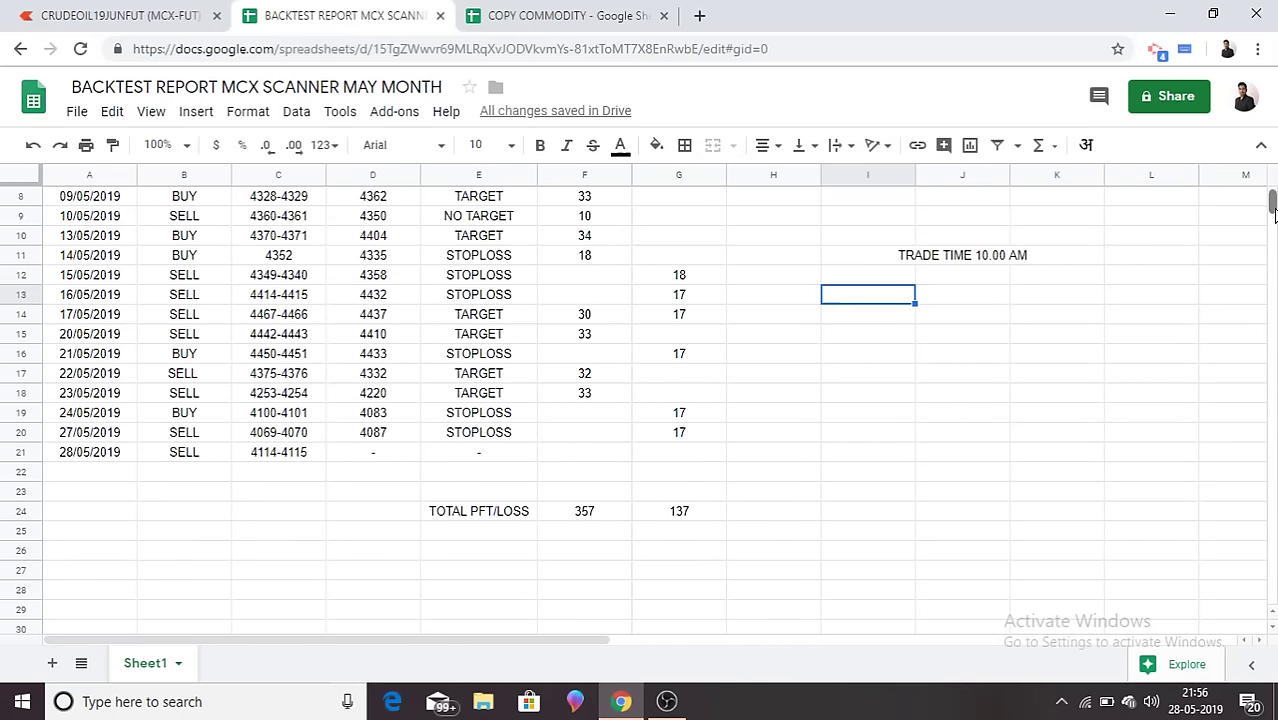
scroll(781, 506, down, 2)
click(610, 435)
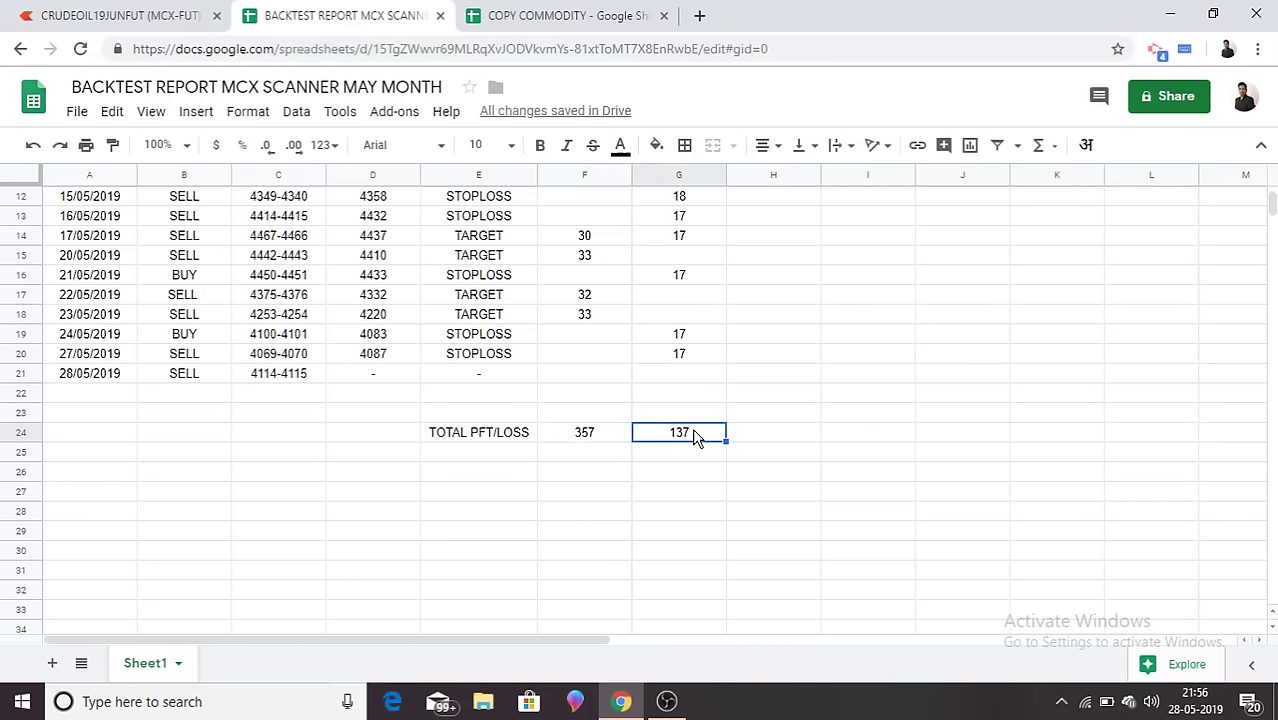
click(597, 469)
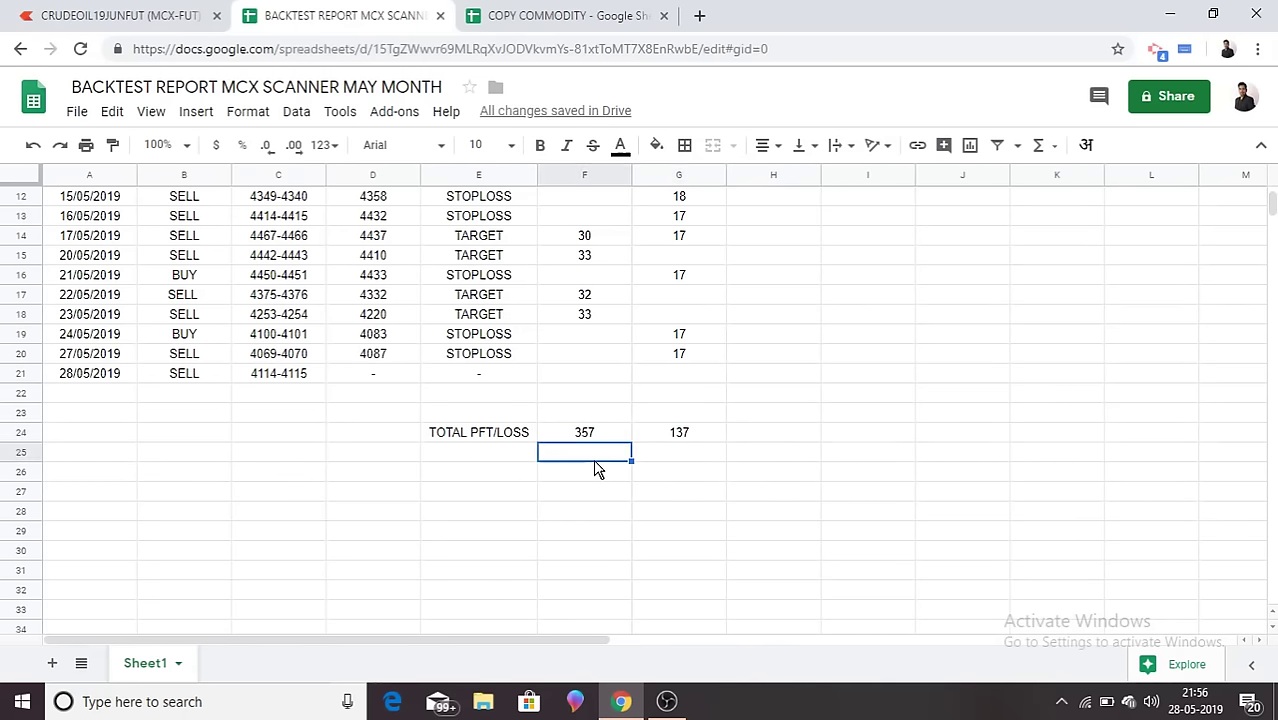
Step: Enter 3570 PFT in cell F26 and 1370 LOSS in cell G26, below the point totals
click(616, 482)
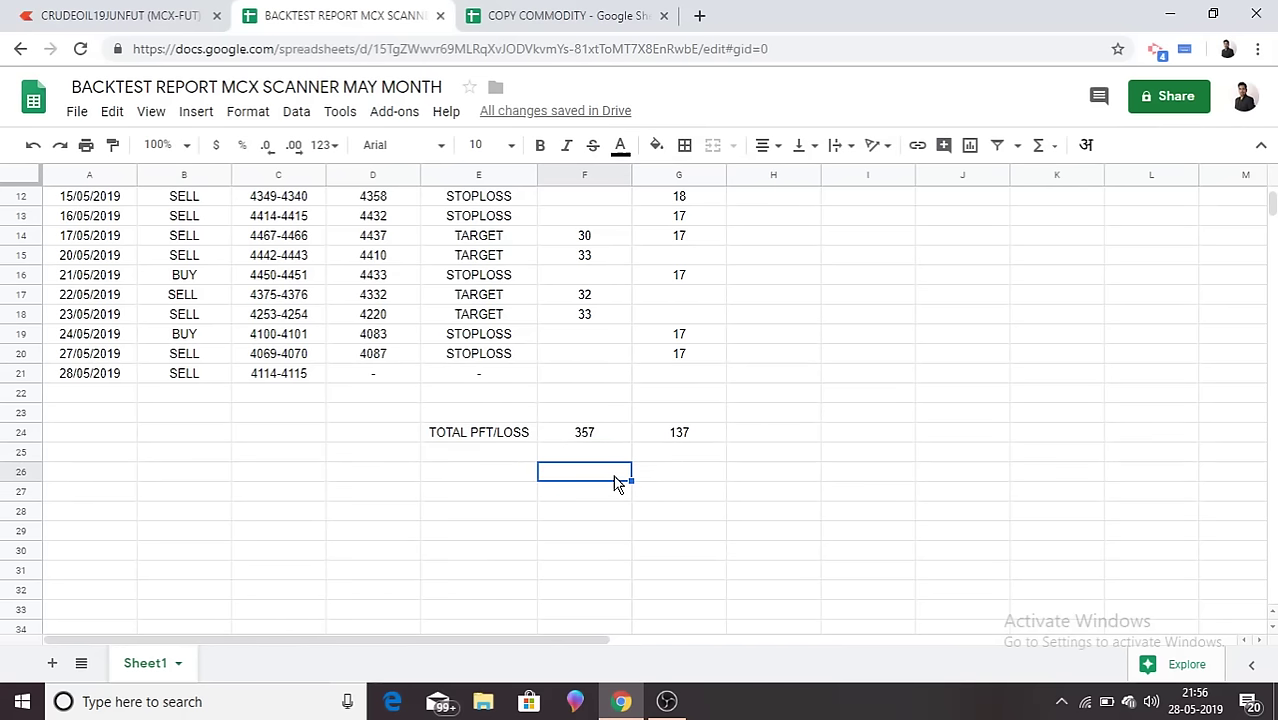
text(3570)
key(Tab)
text(1370)
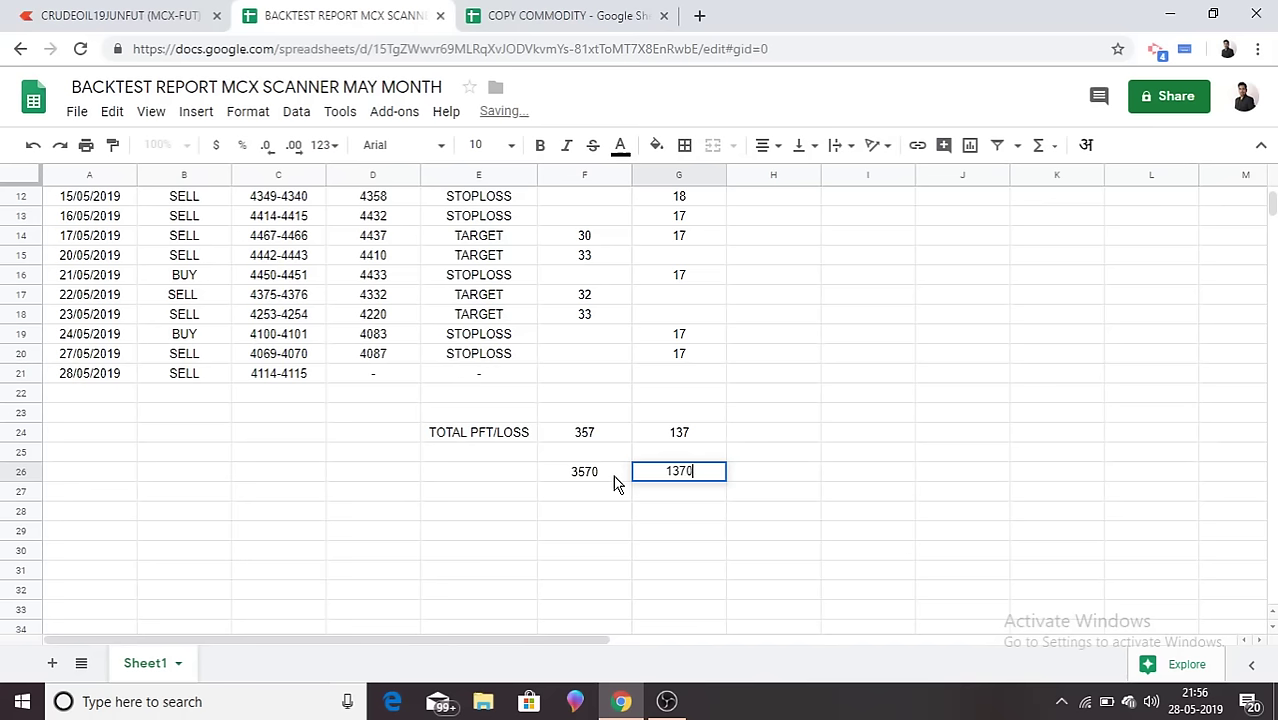
text( LOSS)
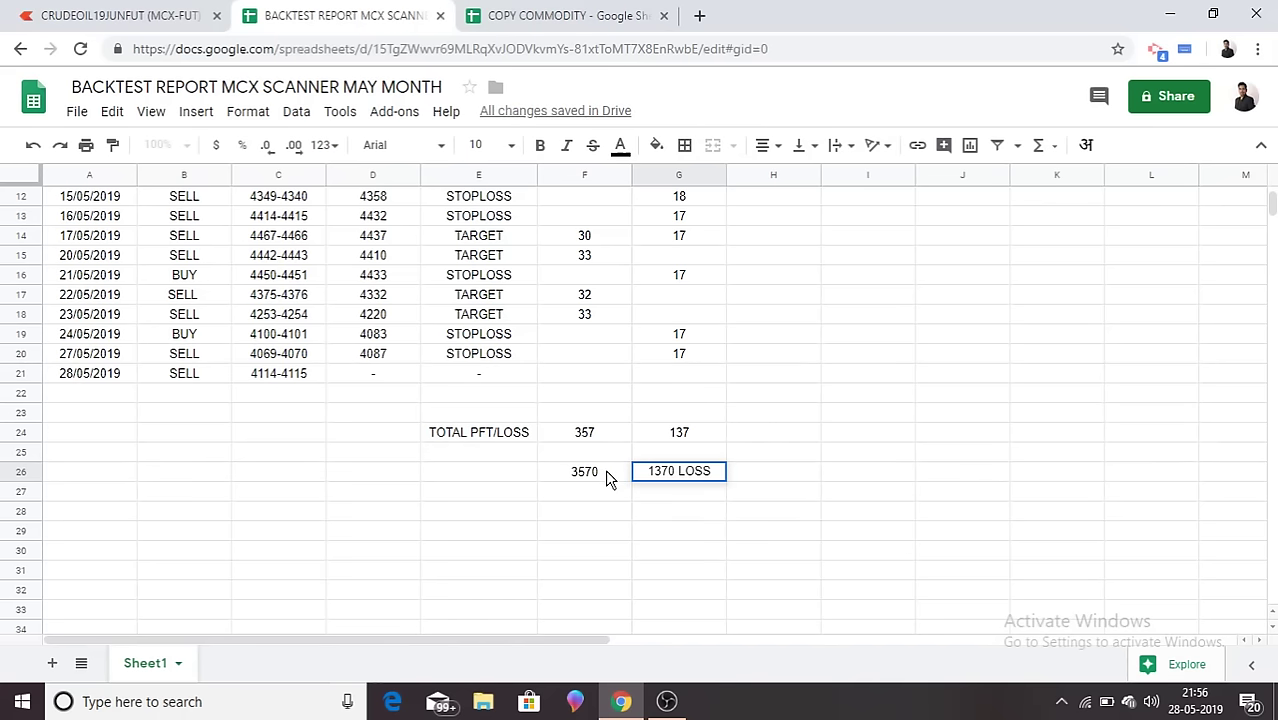
double_click(606, 472)
text(P)
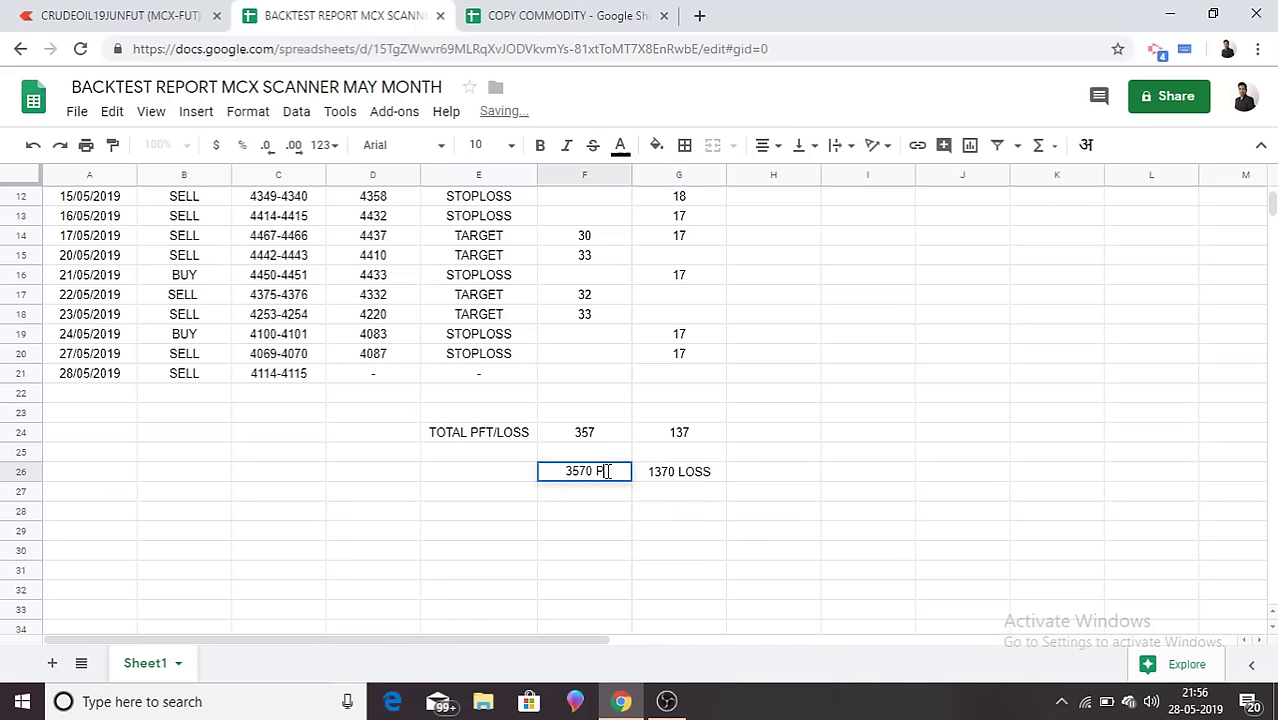
text(FT)
key(Return)
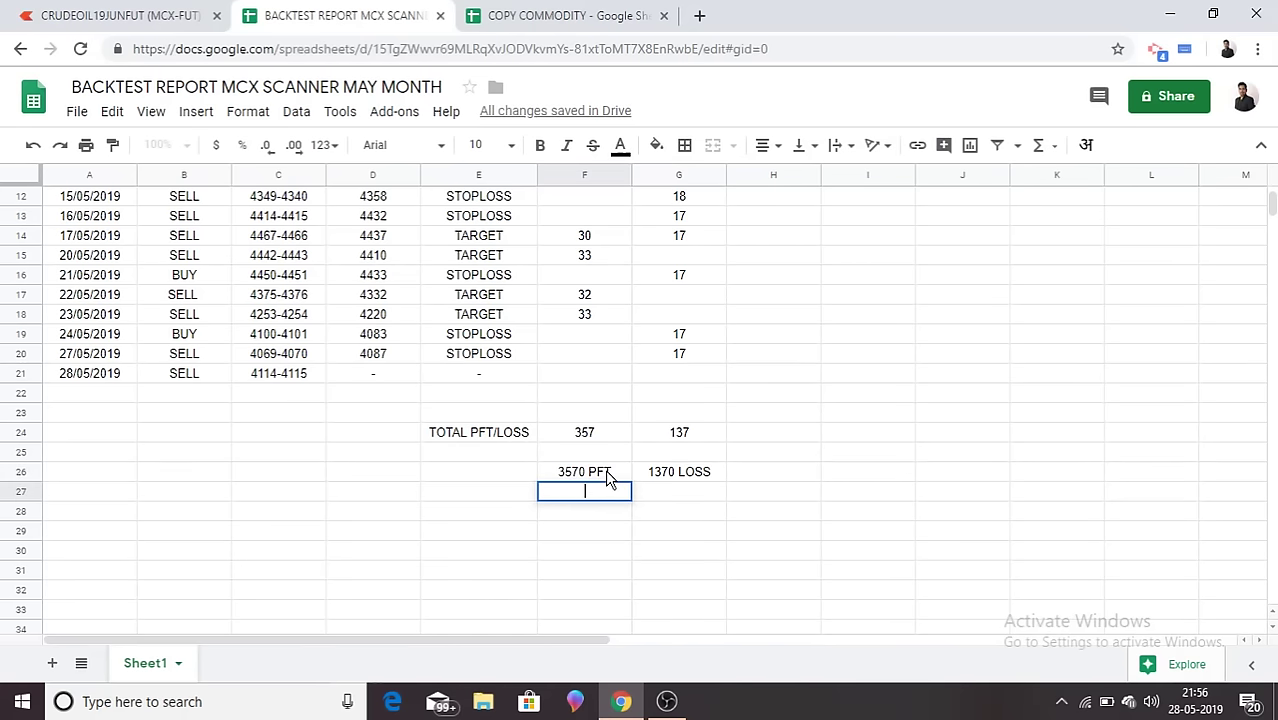
Step: Calculate the net profit in F27 with =3570-1370 and label it TOTAL PFT in E27
text(=3570-1370)
key(Return)
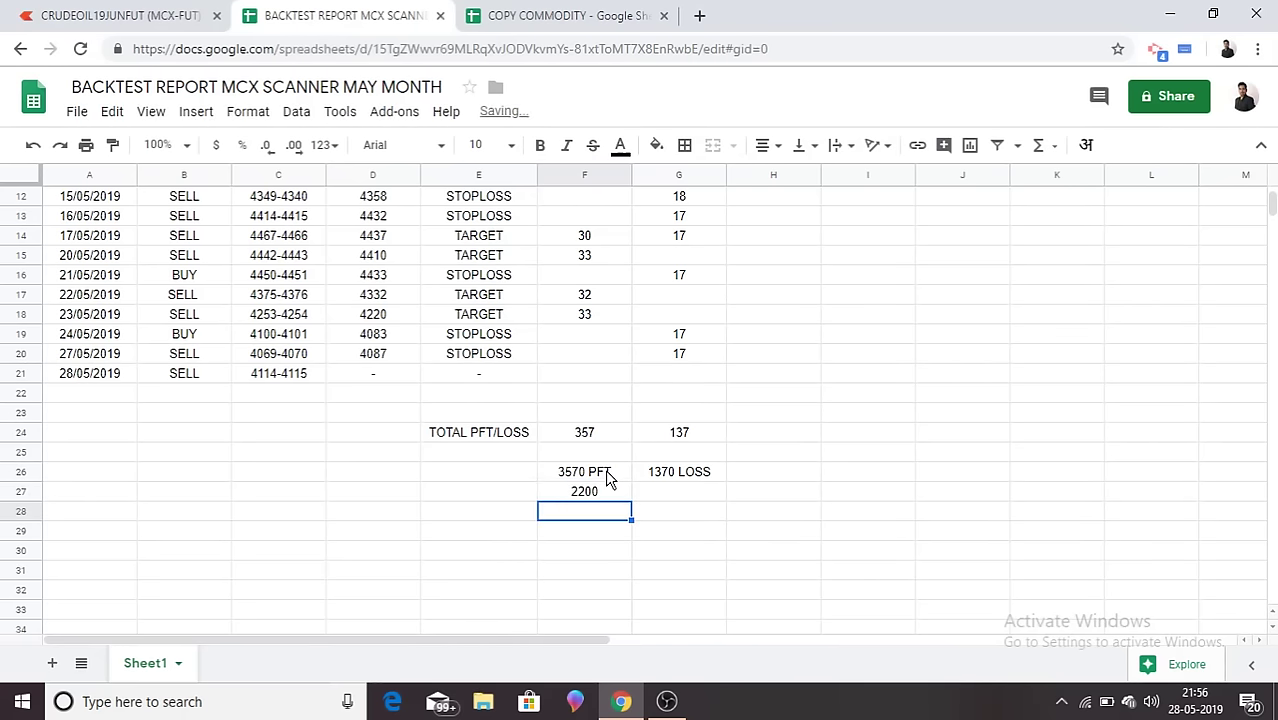
click(507, 491)
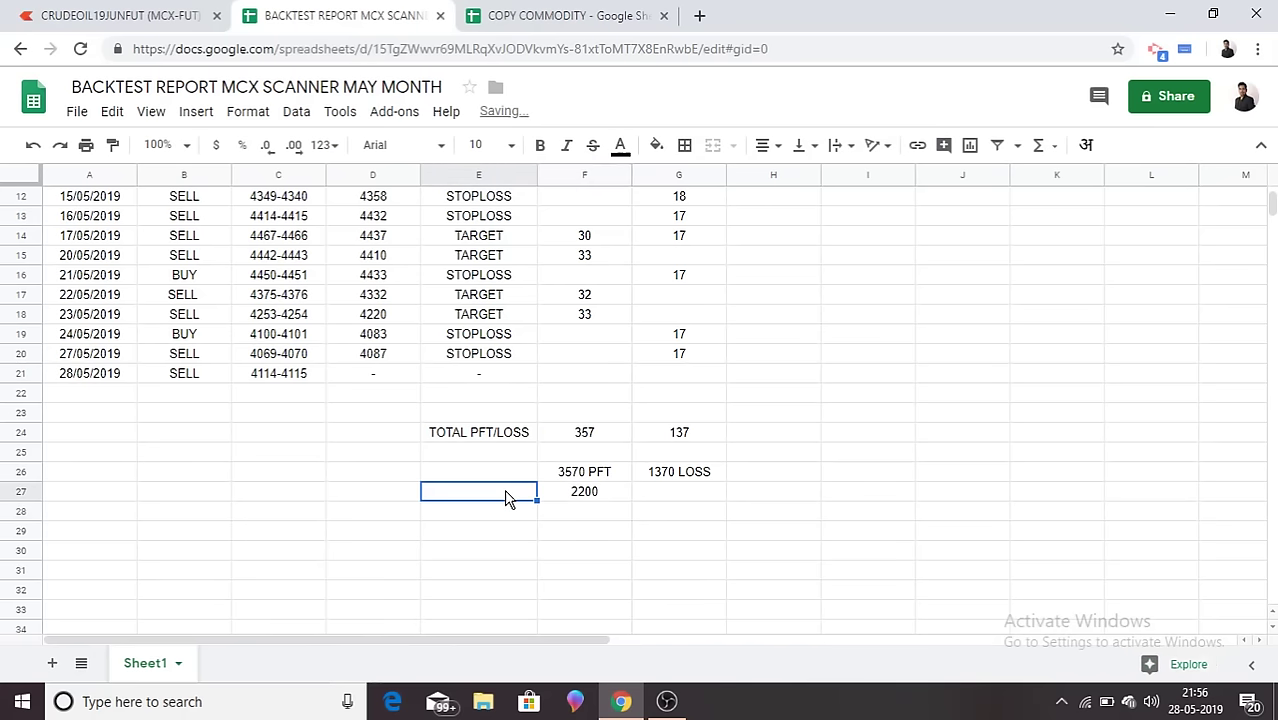
text(TOTAL)
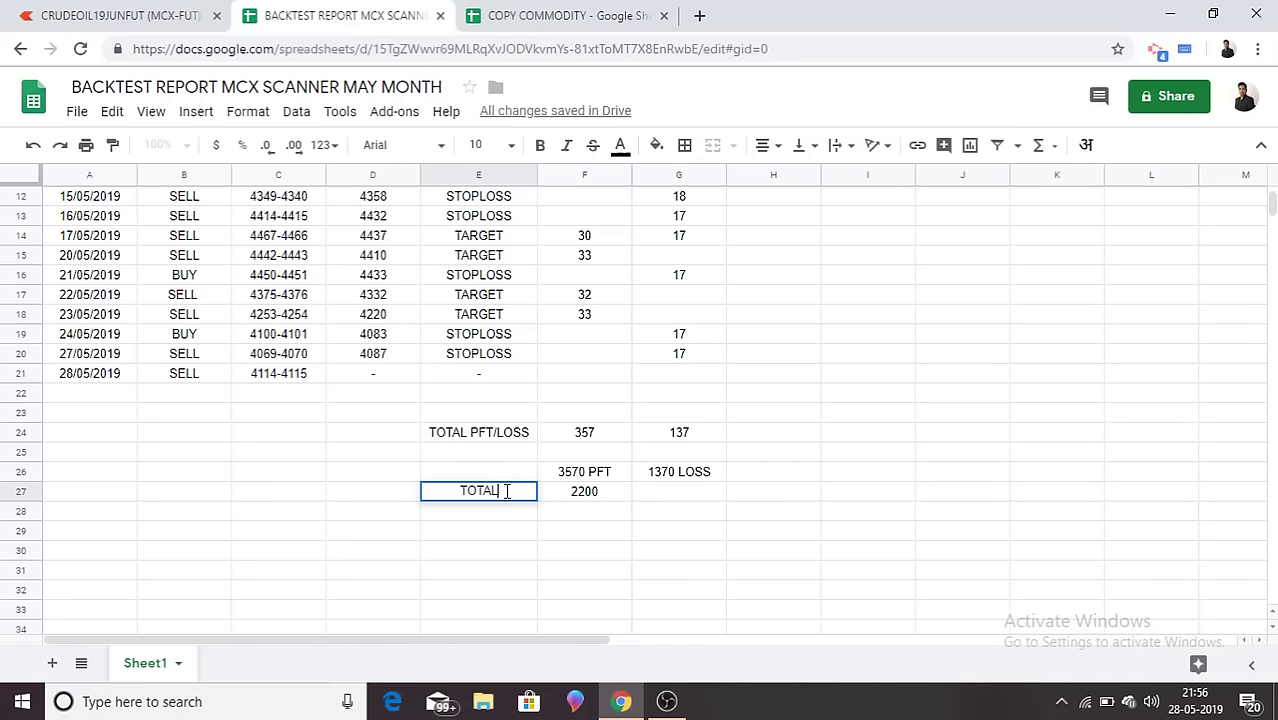
text( PFT)
key(Return)
Step: Enter 22000/.. in cell F28 and label that row MONTHLY in E28
text(MET)
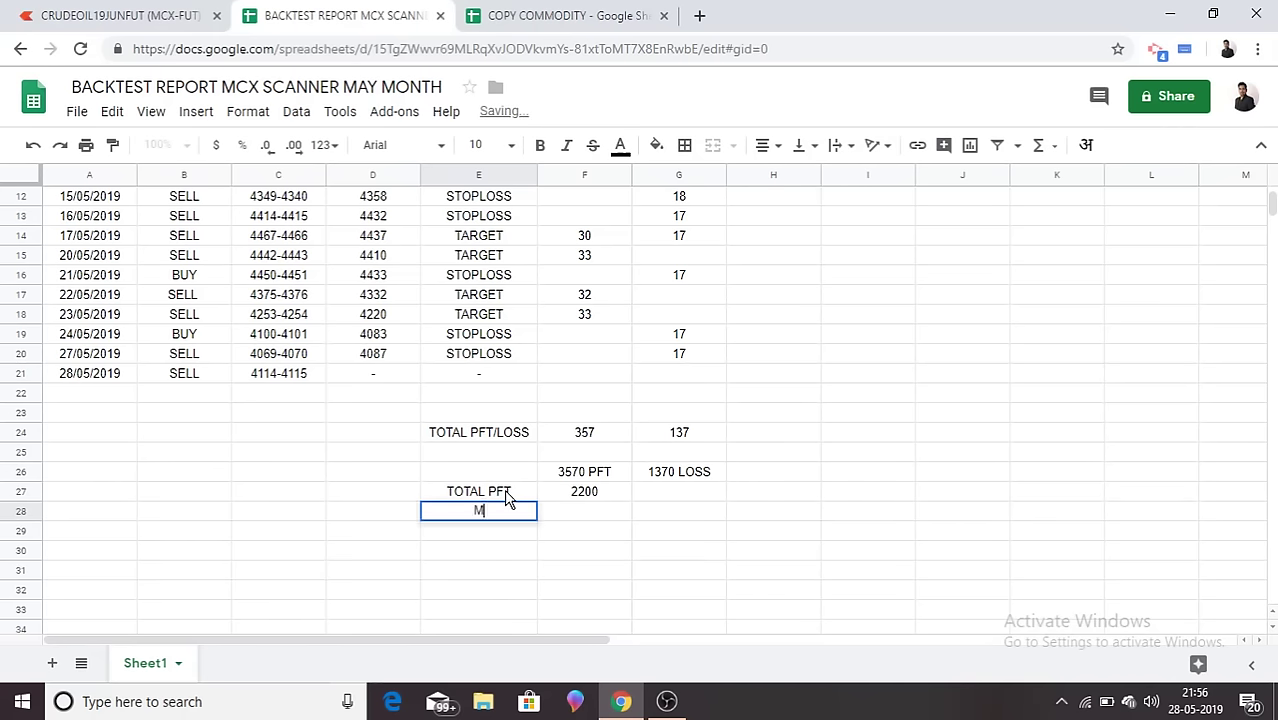
key(BackSpace)
key(BackSpace)
key(BackSpace)
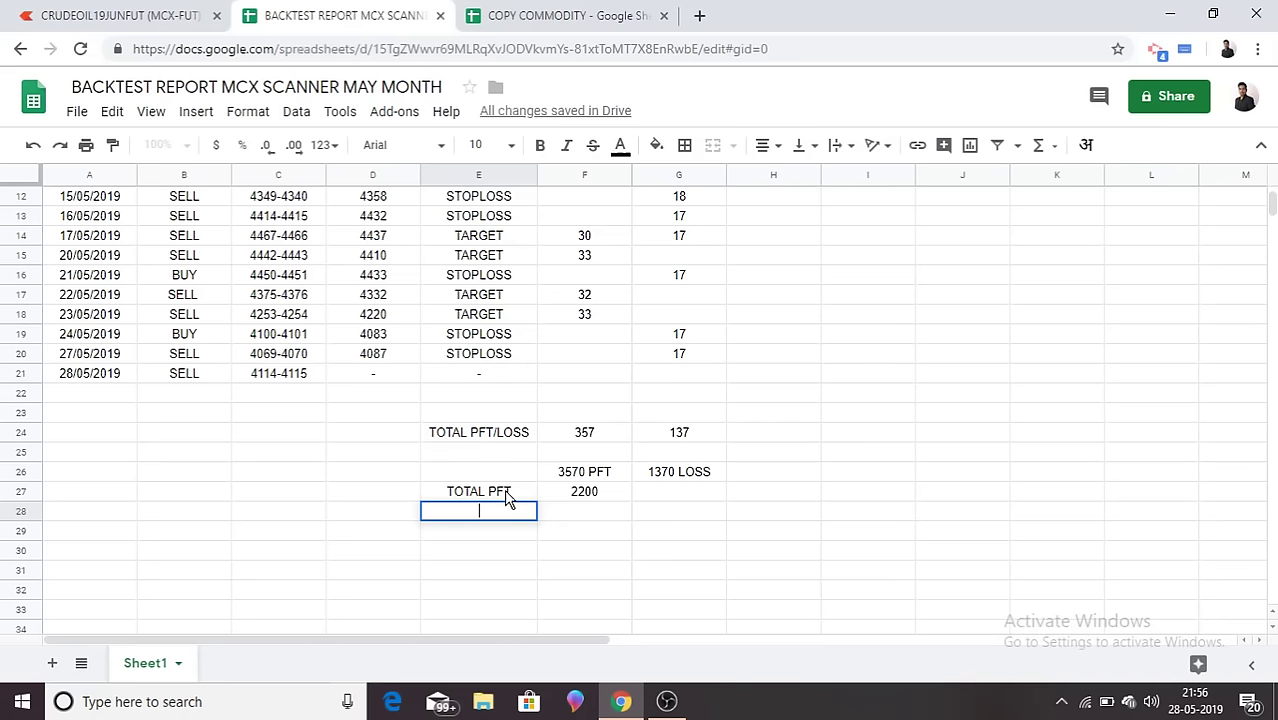
key(Tab)
text(22)
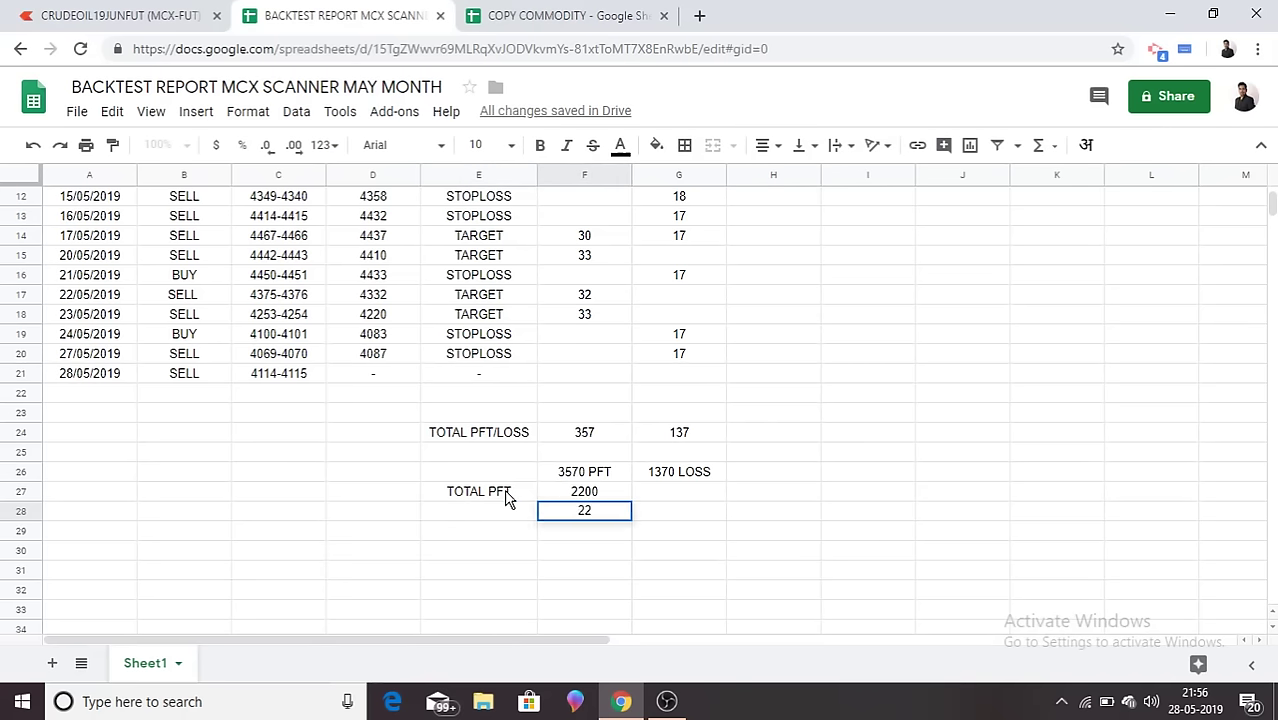
text(000/..)
click(474, 526)
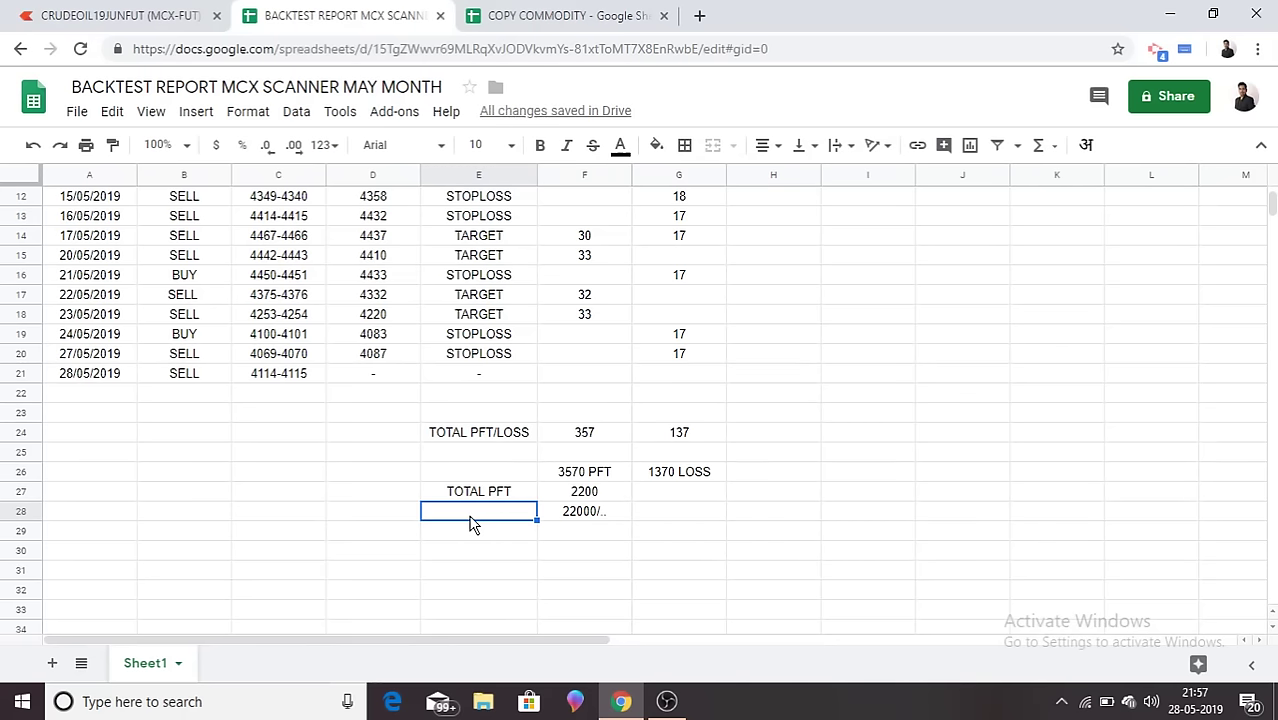
text(MONTHLY)
key(Tab)
Step: Extend the MONTHLY row with 20000/.. in G28 and 20,000/.. in H28
key(Tab)
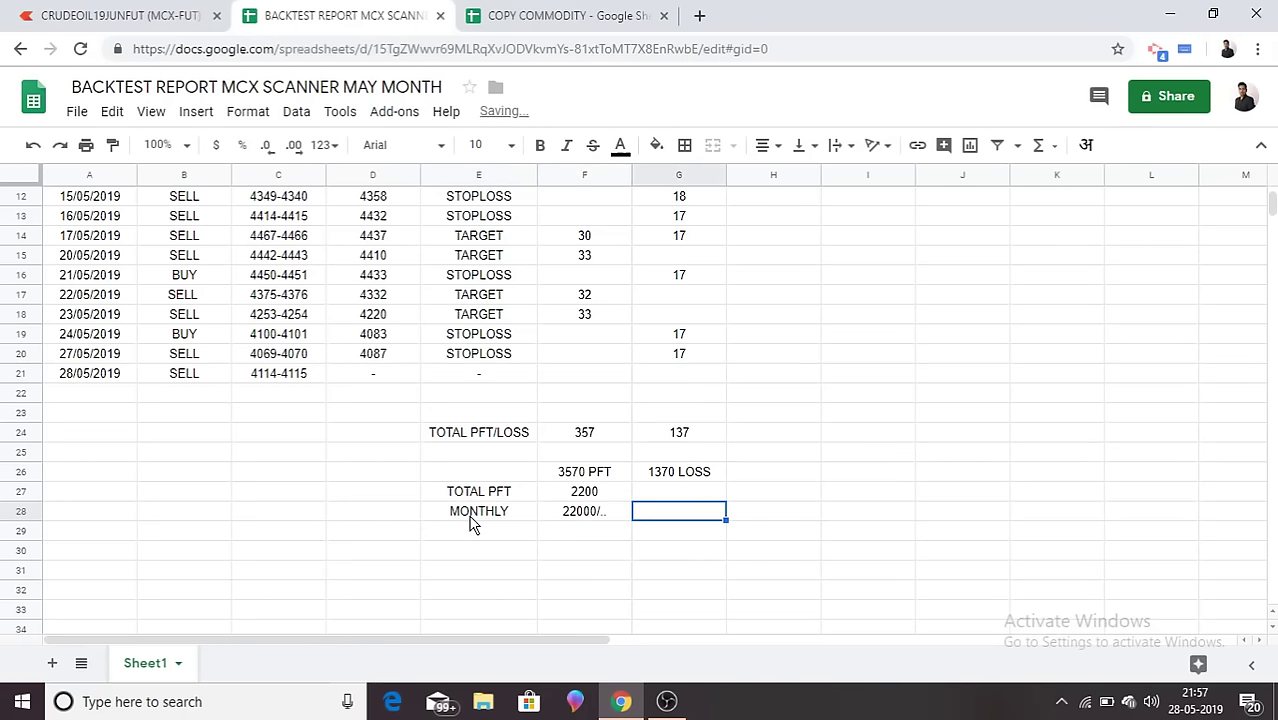
text(20000)
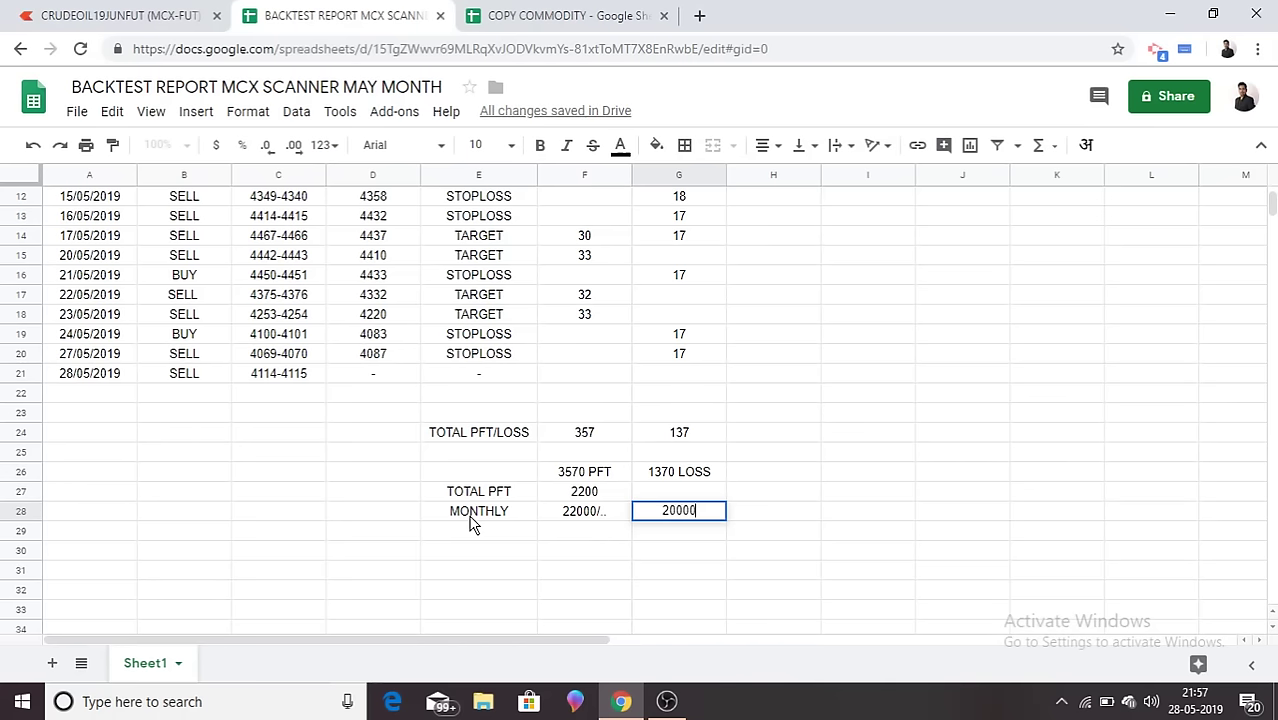
text(/..)
key(Tab)
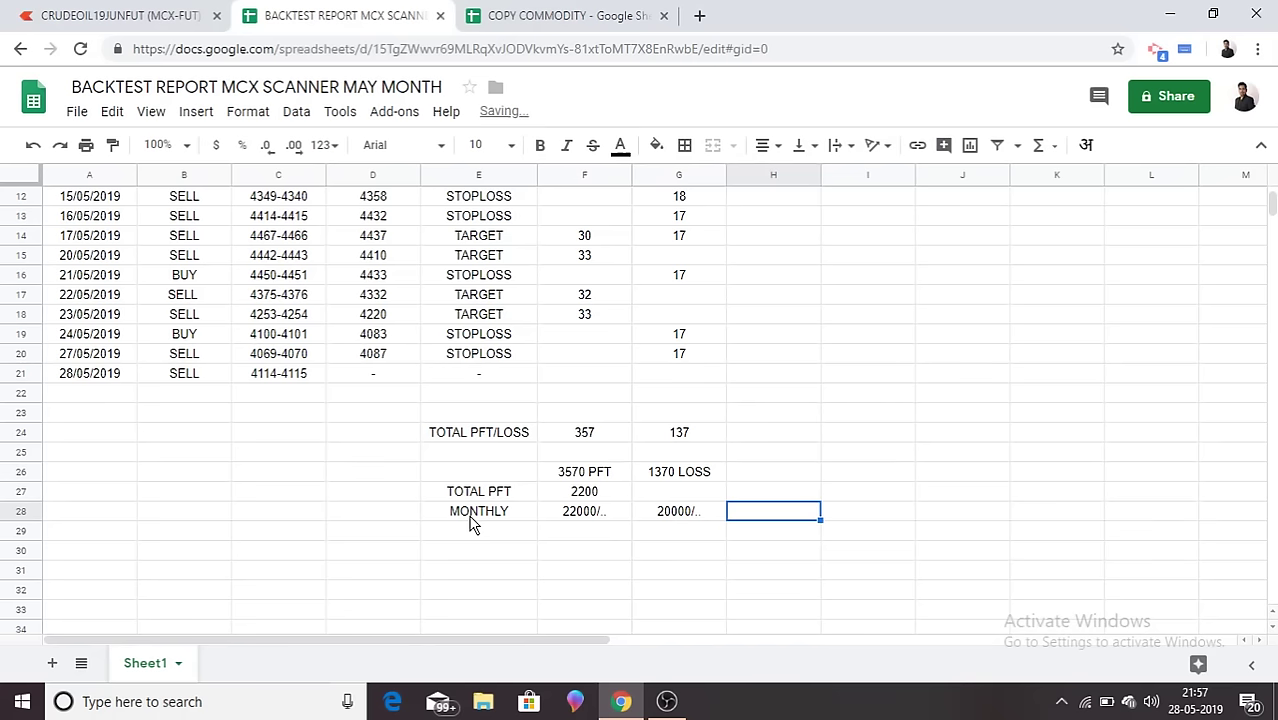
text(20)
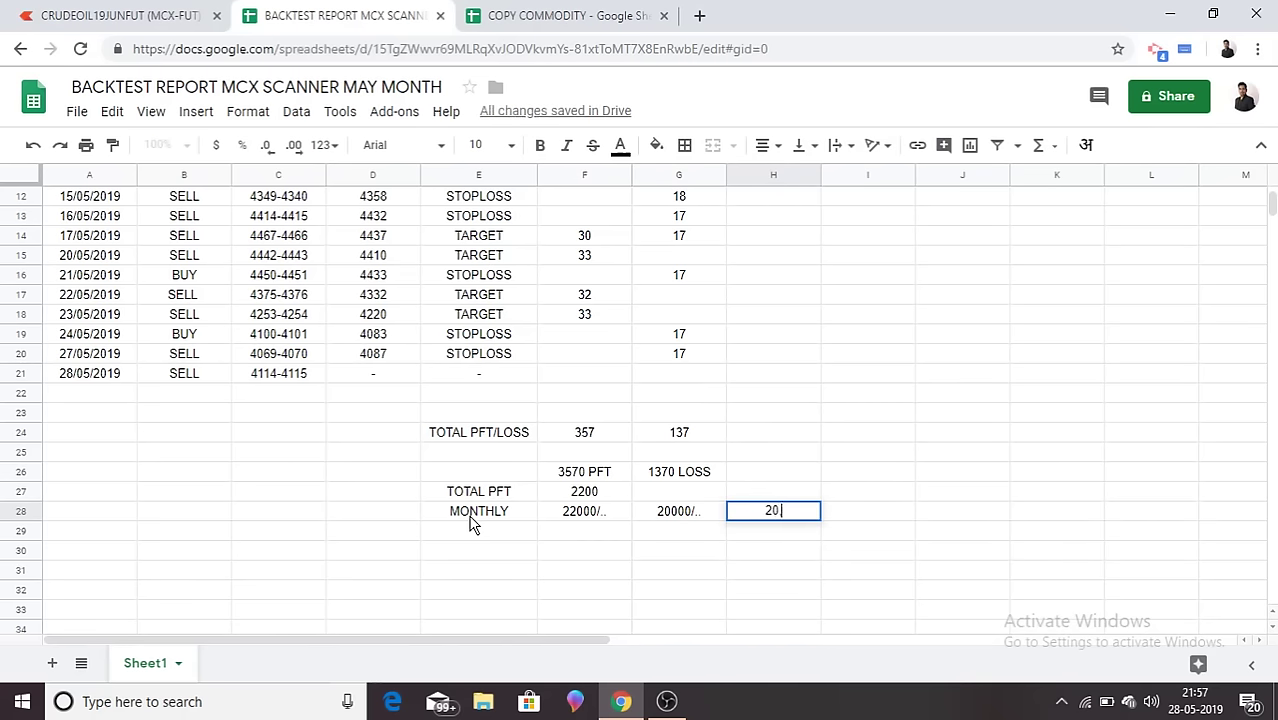
text(,000/..)
key(Tab)
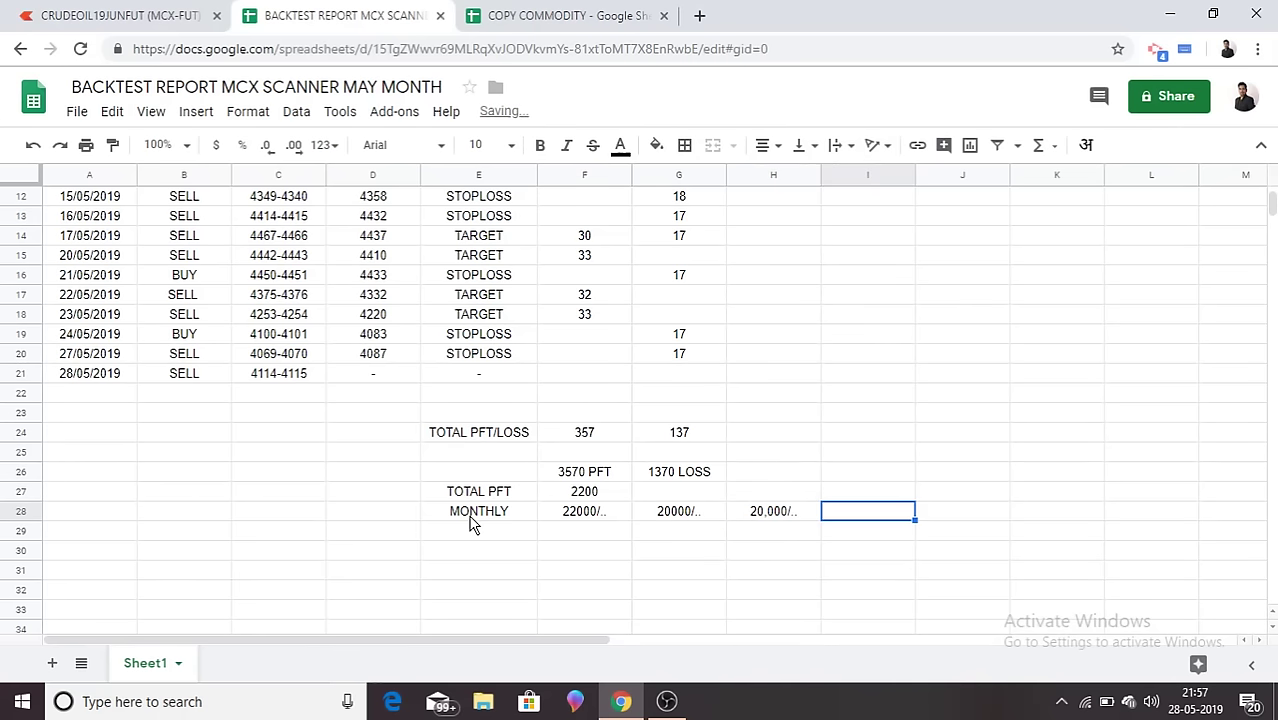
key(Tab)
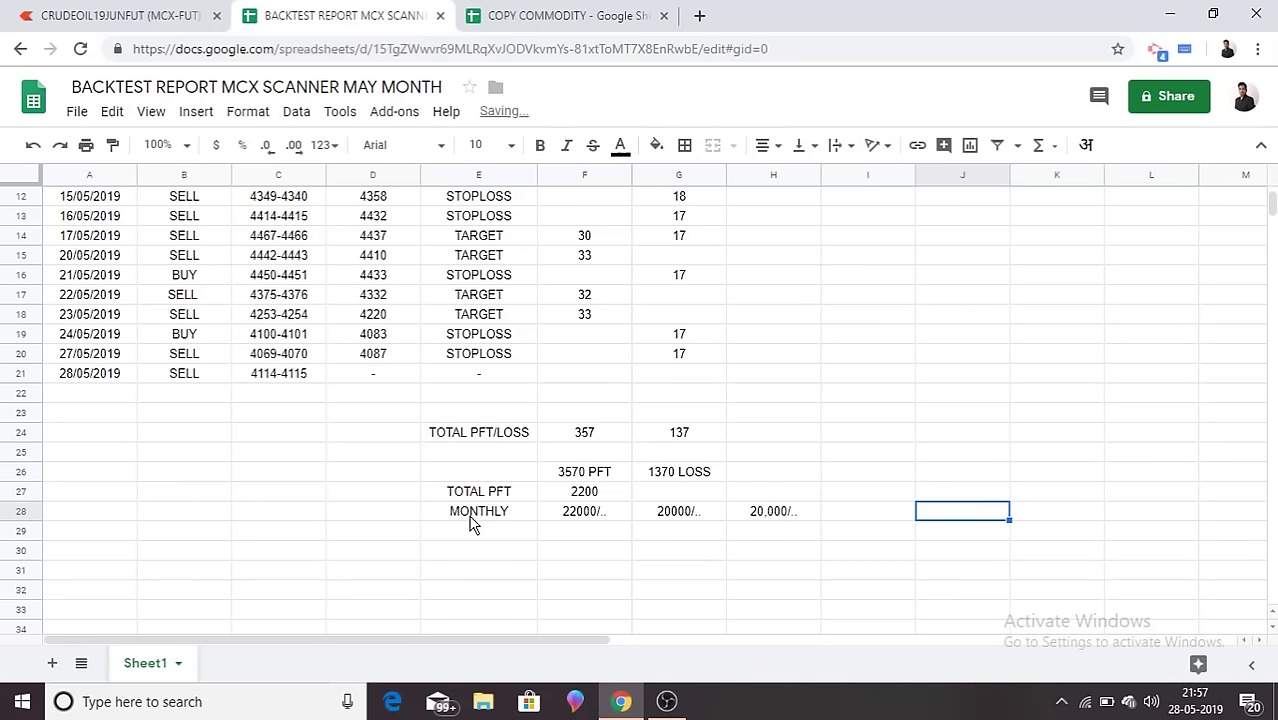
Step: Enter 10,000/.. in cell J22 and 16000/.. in cell K22
click(962, 395)
text(10)
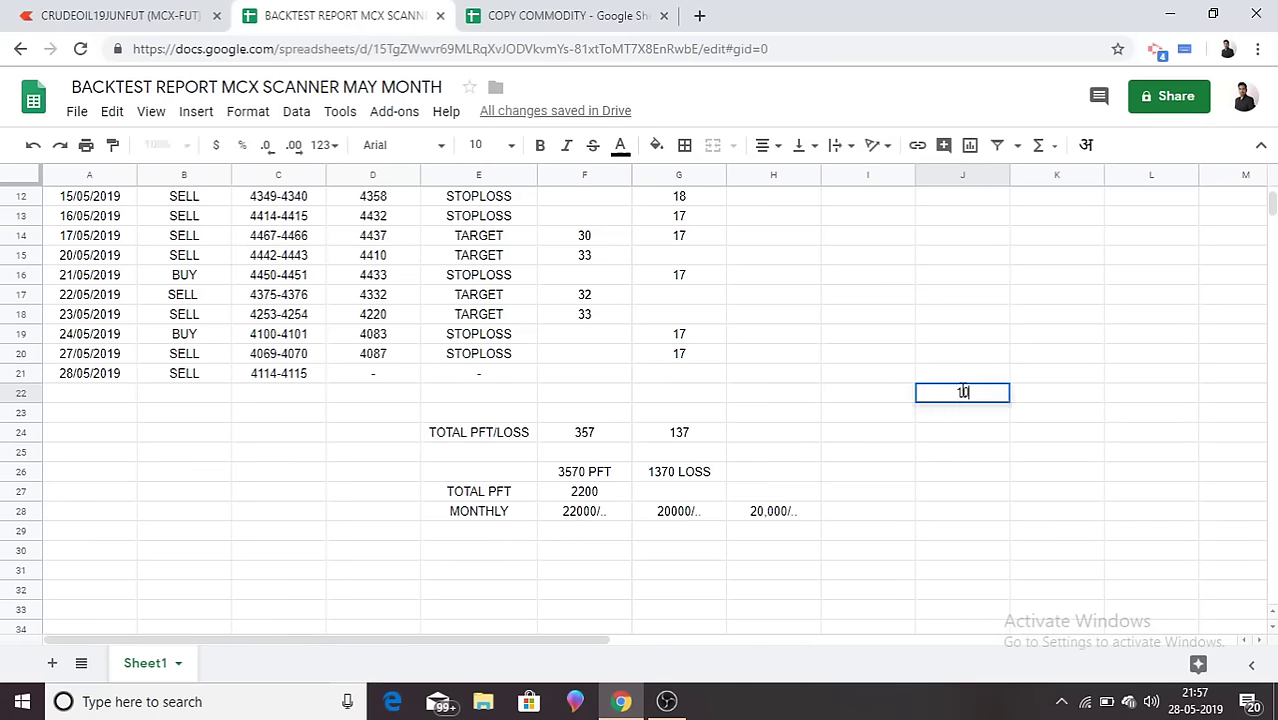
text(.)
text(000/)
text(..)
key(Tab)
text(16)
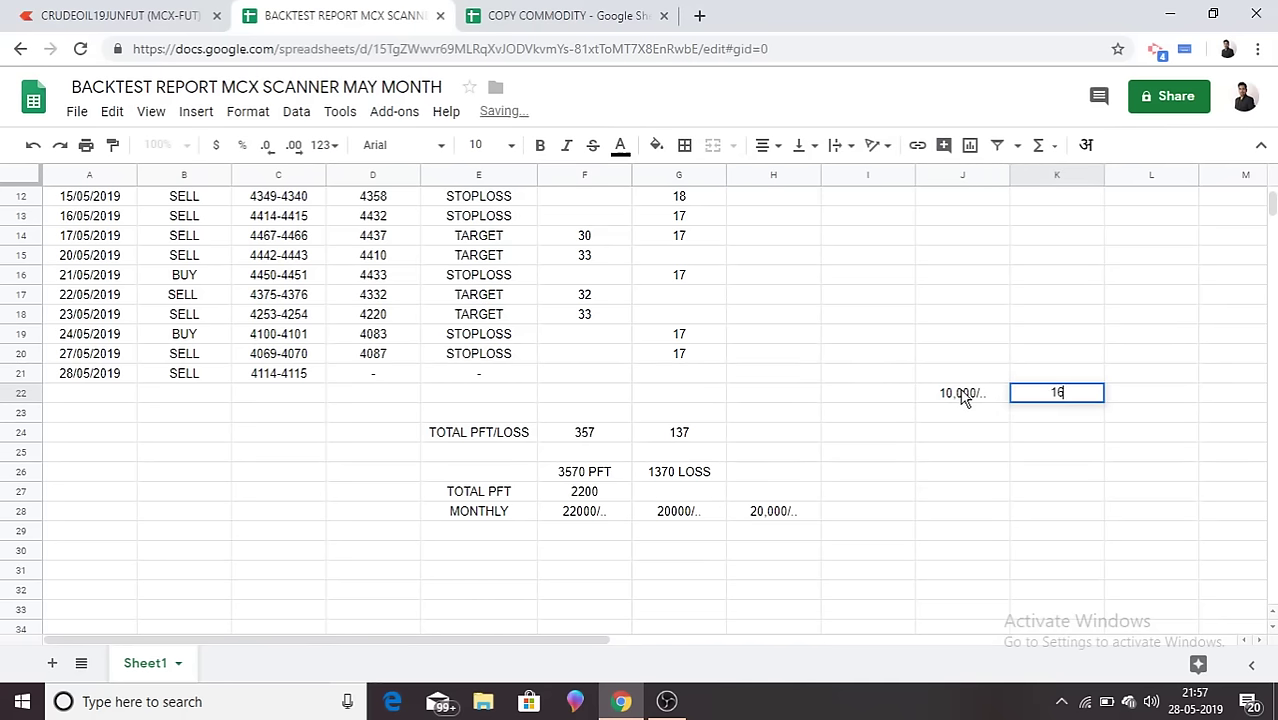
text(000/..)
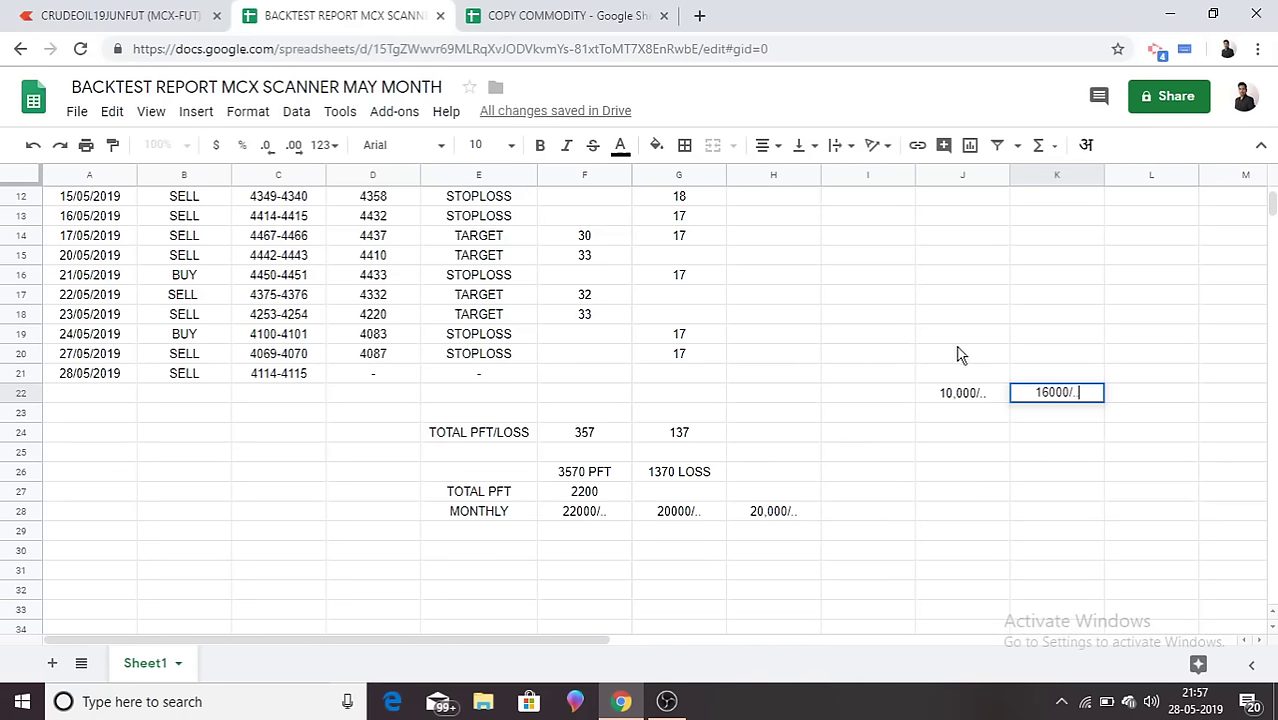
Step: Enter 1000 in cell J20 and 2000/. in cell K20
click(950, 353)
text(1000)
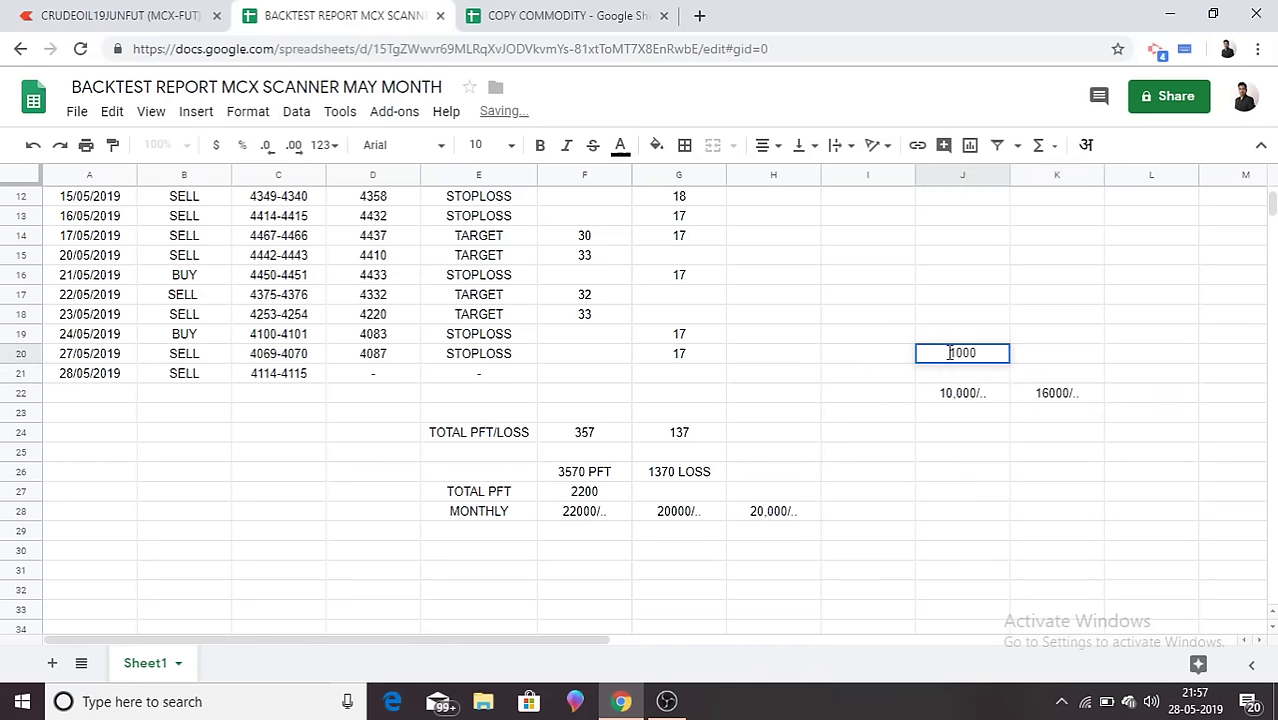
key(Tab)
text(2000/)
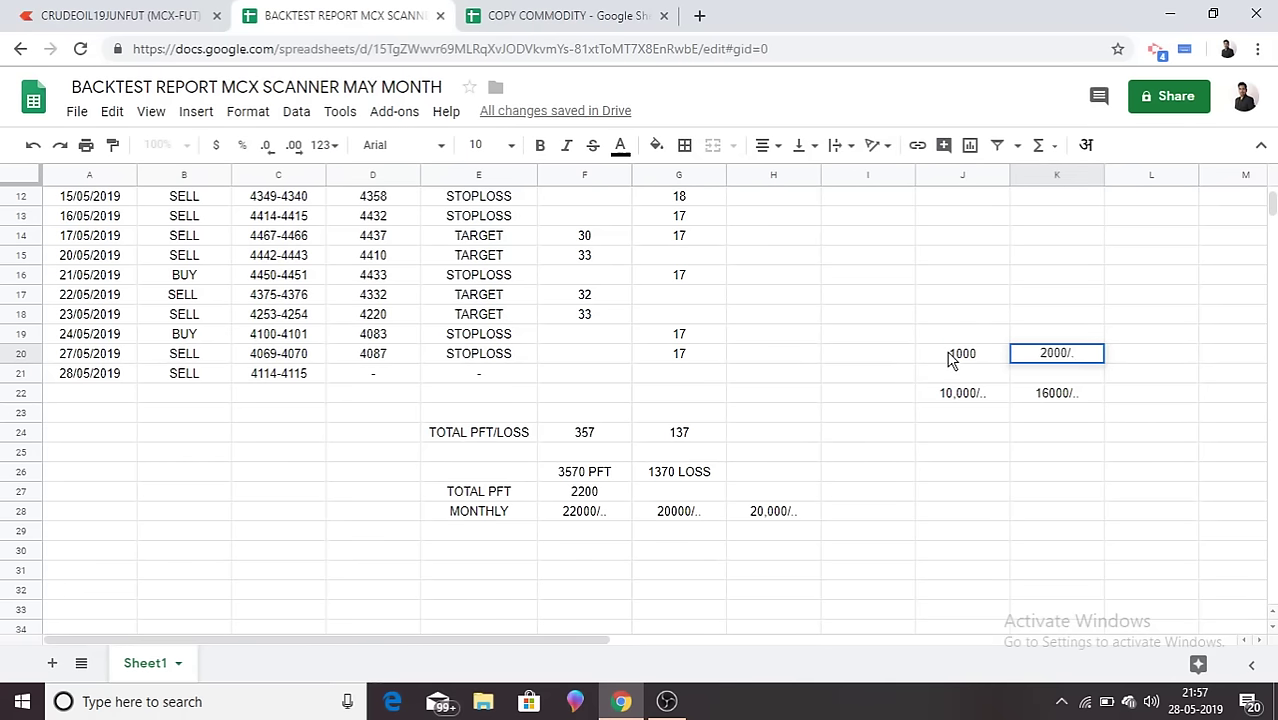
drag(963, 298, 1044, 419)
click(1088, 450)
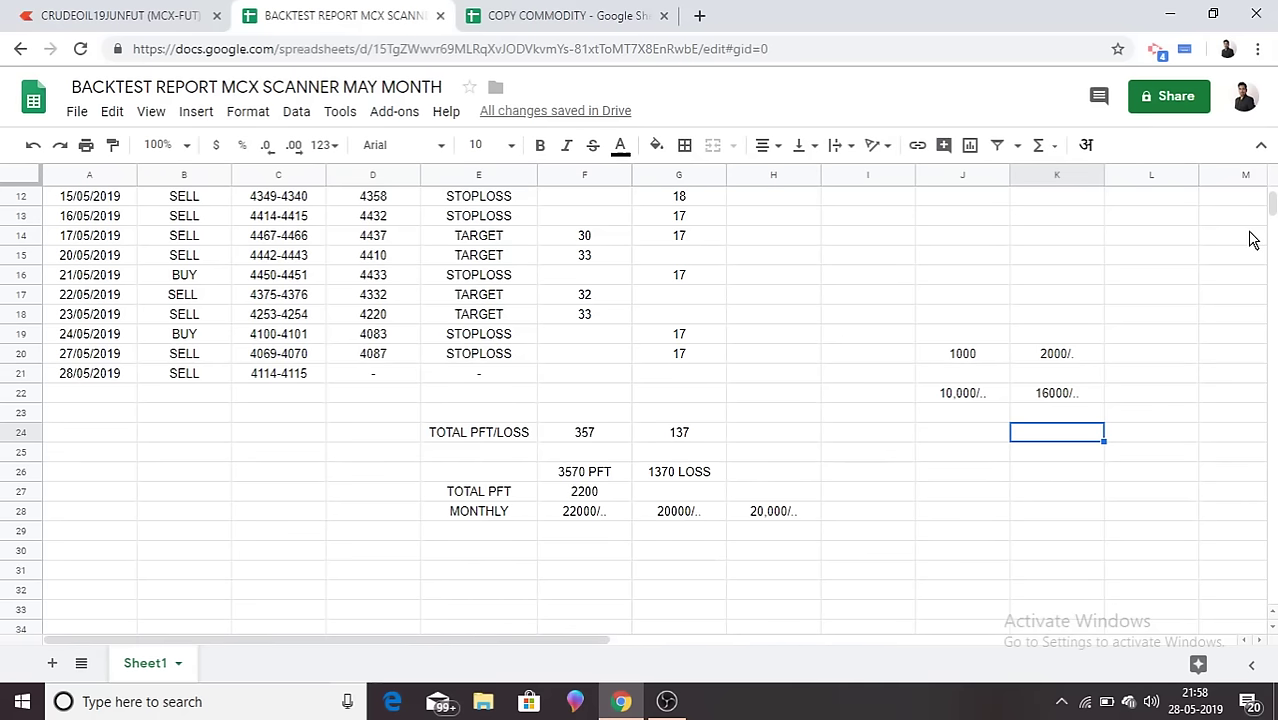
Step: Review the trade time note by selecting I11:K15, and switch back to the COPY COMMODITY spreadsheet
scroll(1272, 205, up, 4)
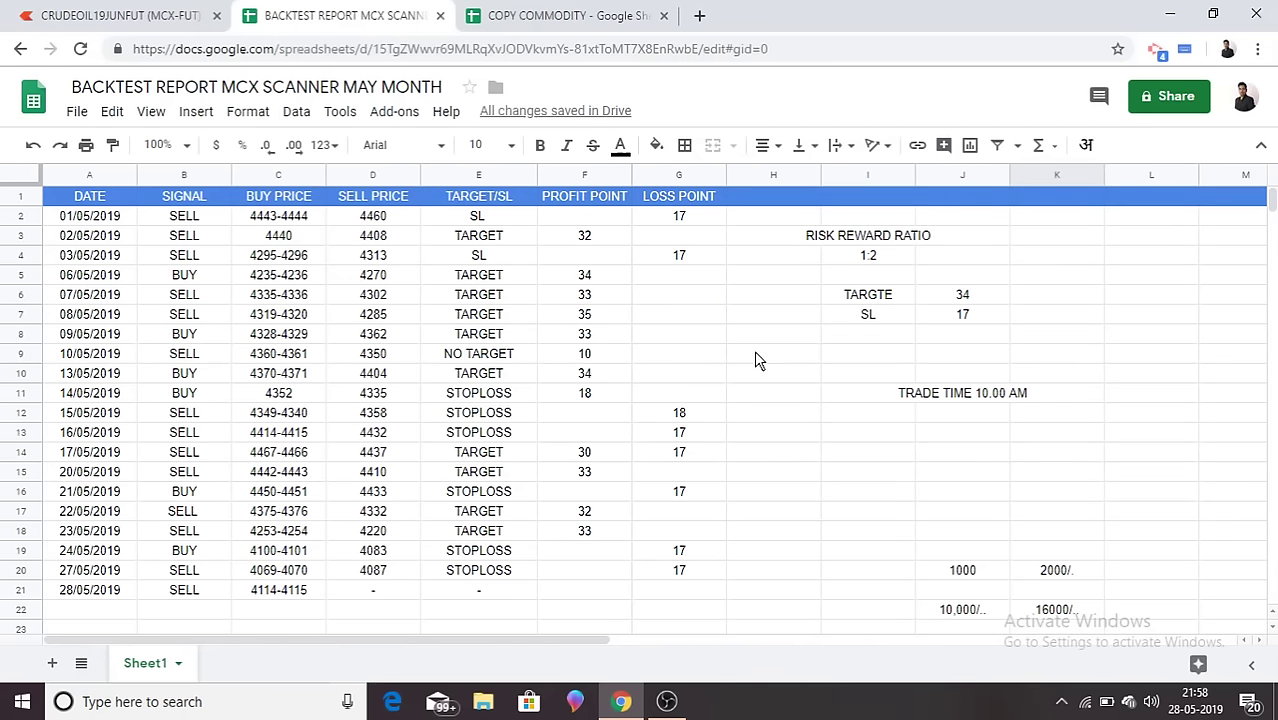
drag(892, 401, 1038, 475)
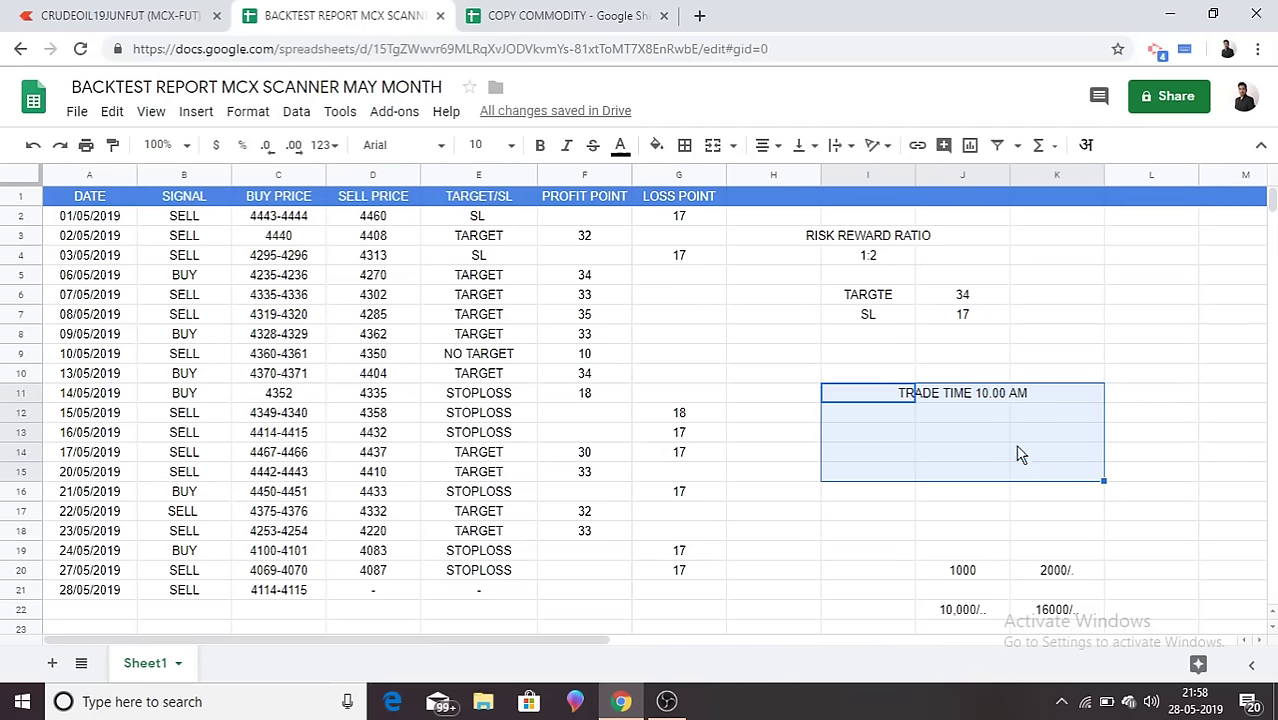
click(645, 12)
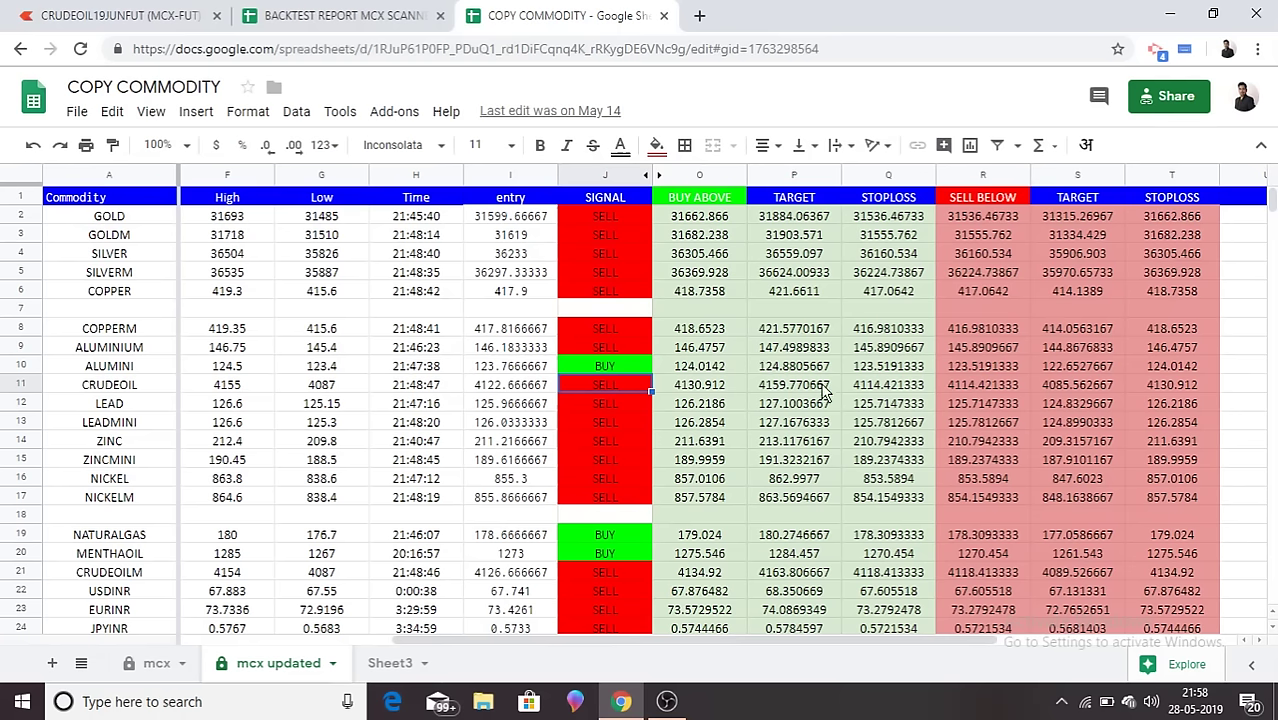
Step: Compare crude oil's sell-below price in the COPY COMMODITY sheet with the CRUDEOIL19JUNFUT chart on Kite, and return to the sheet
click(952, 388)
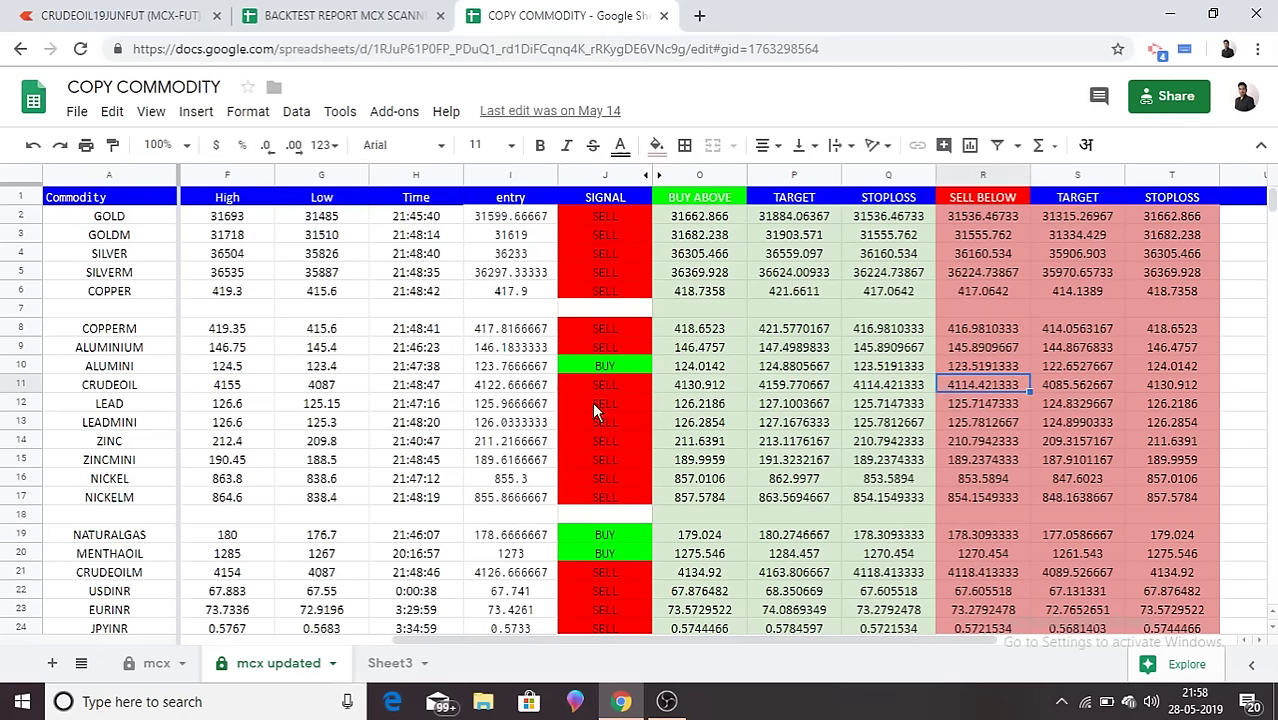
click(150, 12)
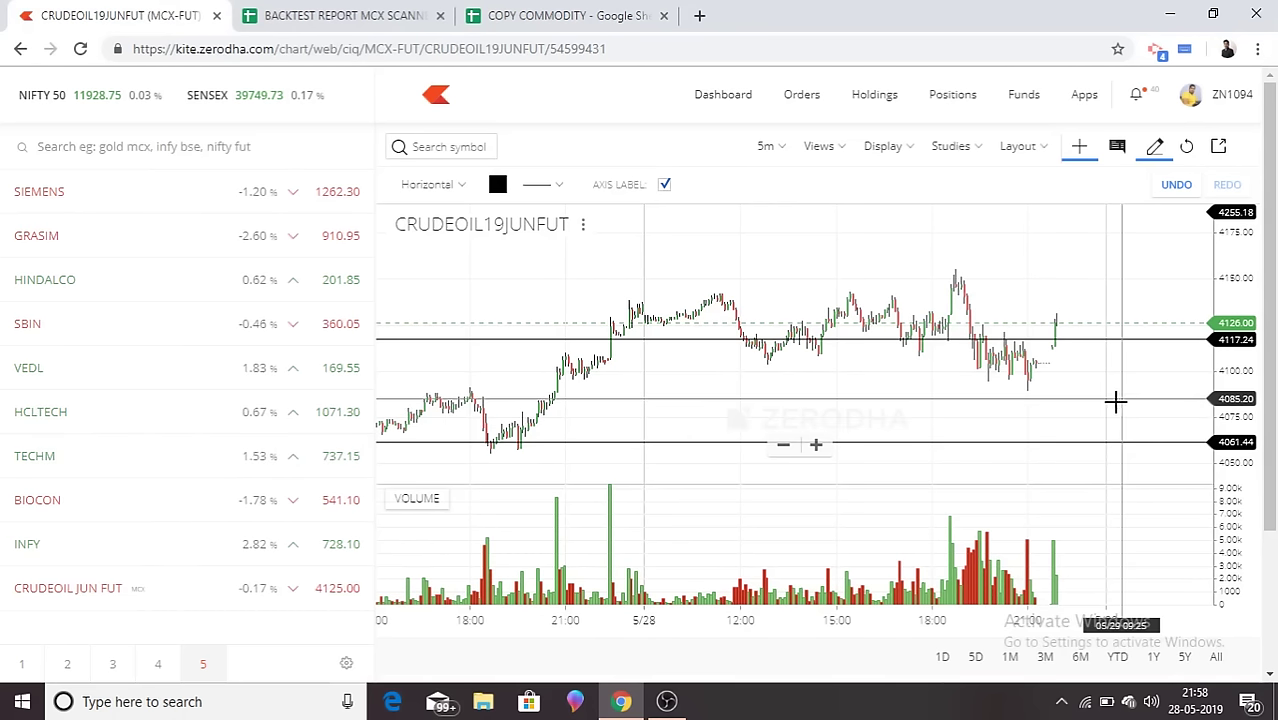
drag(1113, 399, 1061, 409)
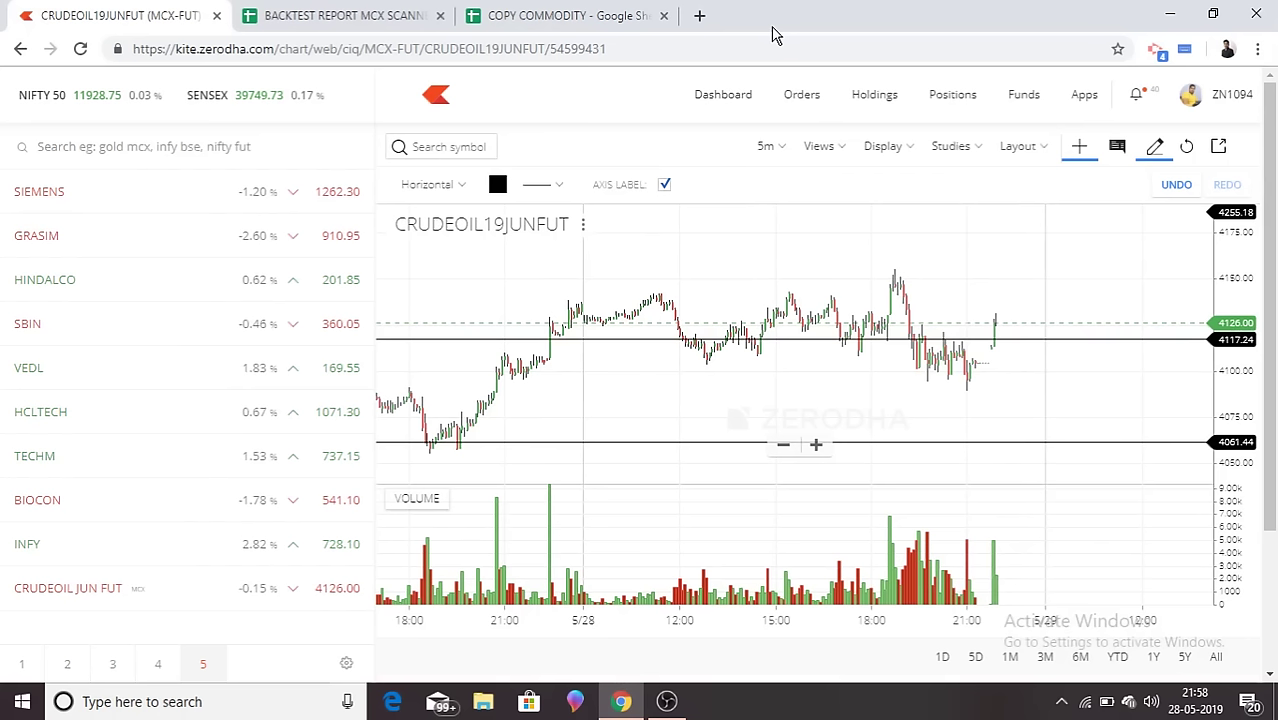
click(636, 8)
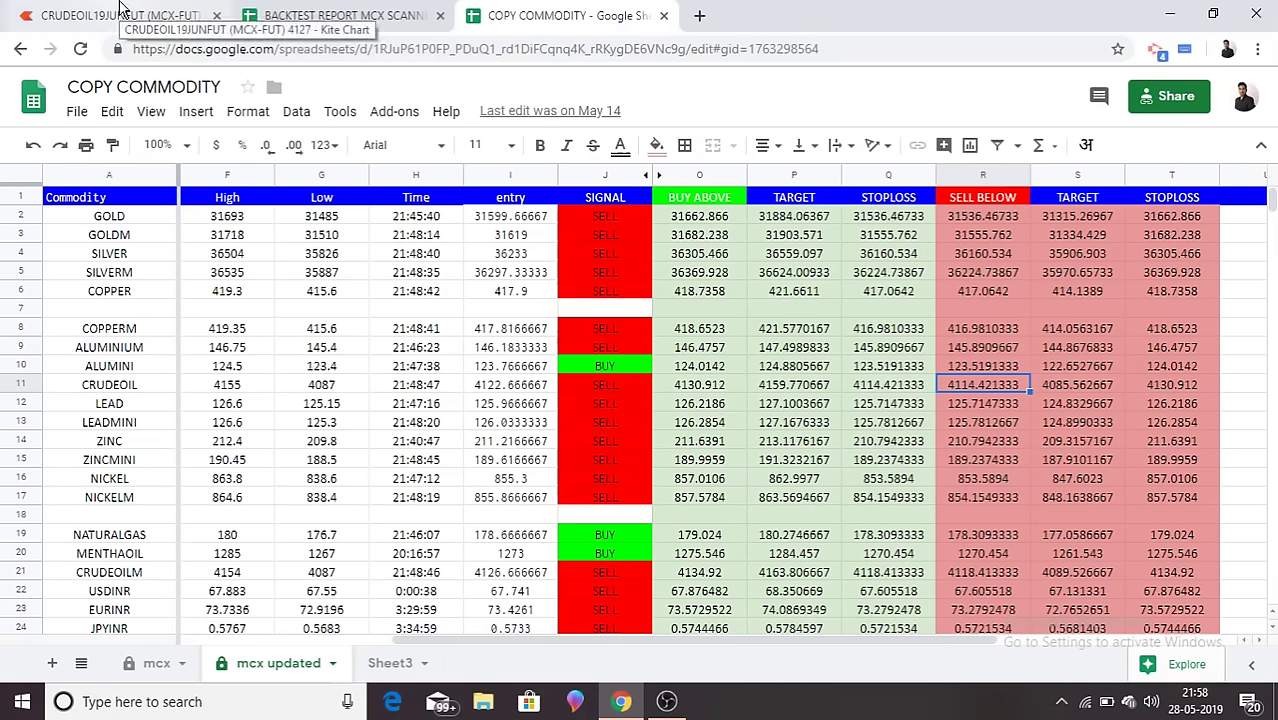
Step: Open the May backtest report, check cell J20, and compare the report with the COPY COMMODITY spreadsheet
click(335, 15)
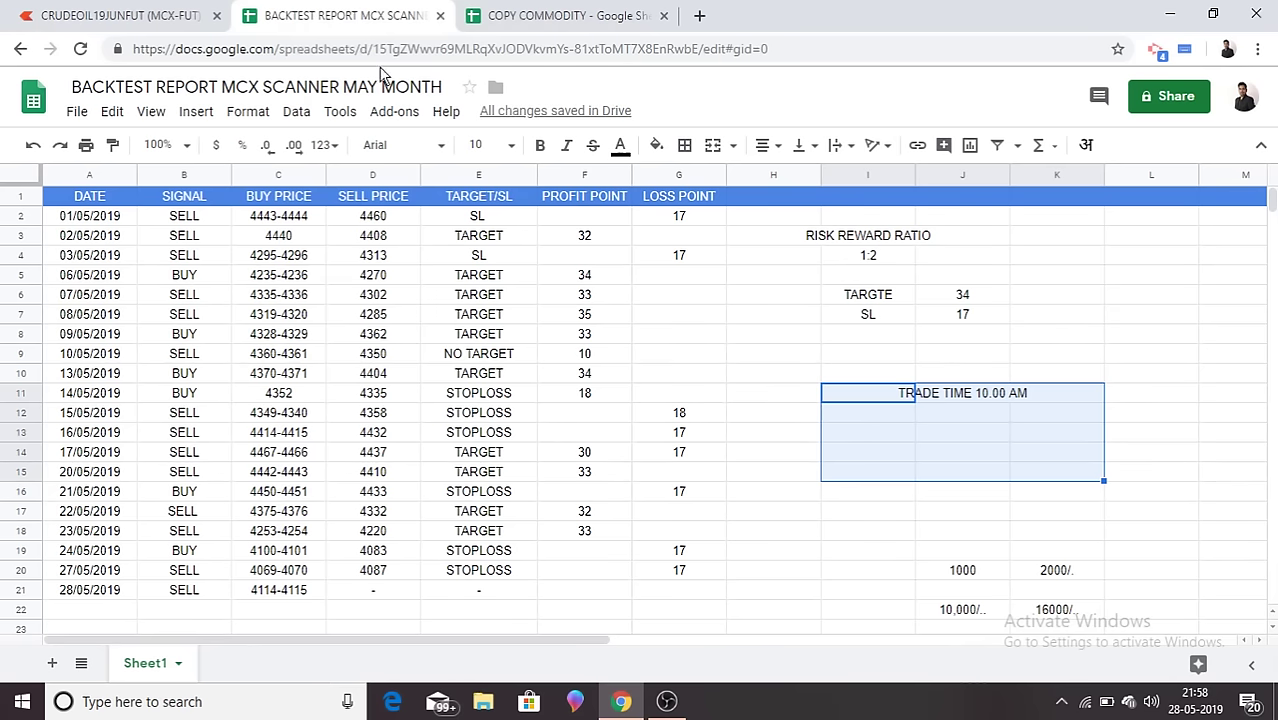
click(983, 577)
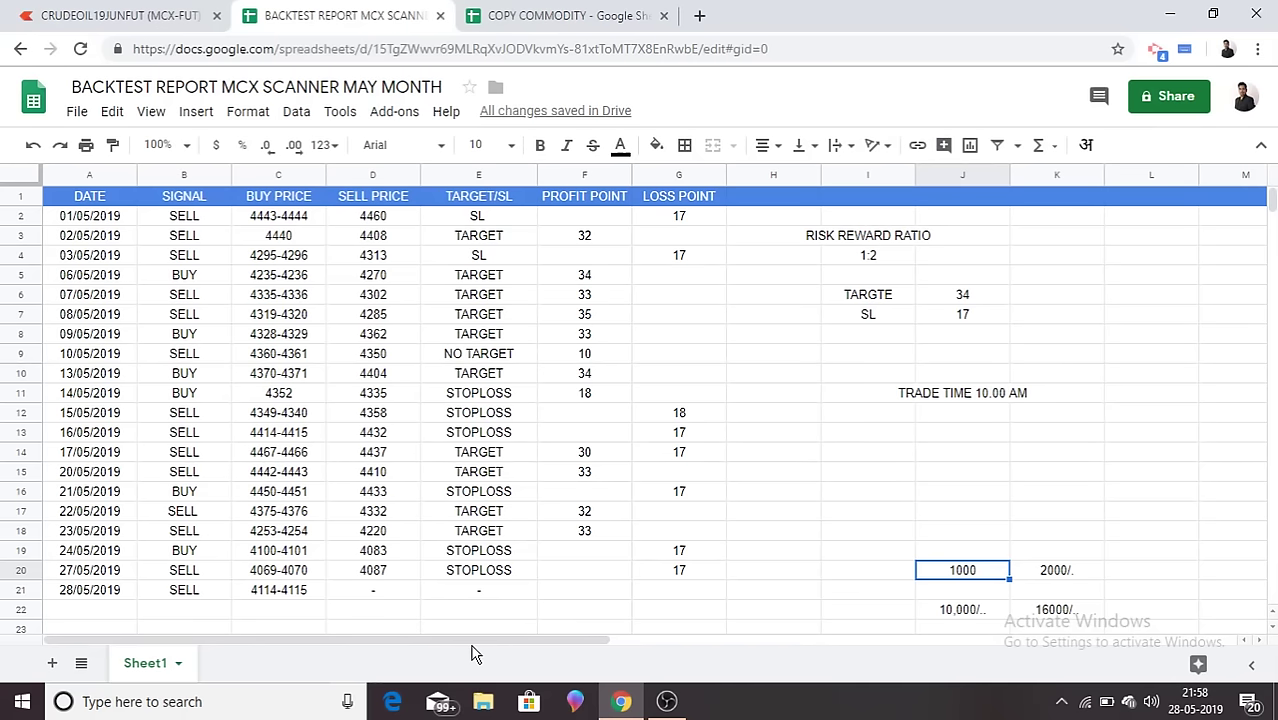
click(566, 12)
click(410, 15)
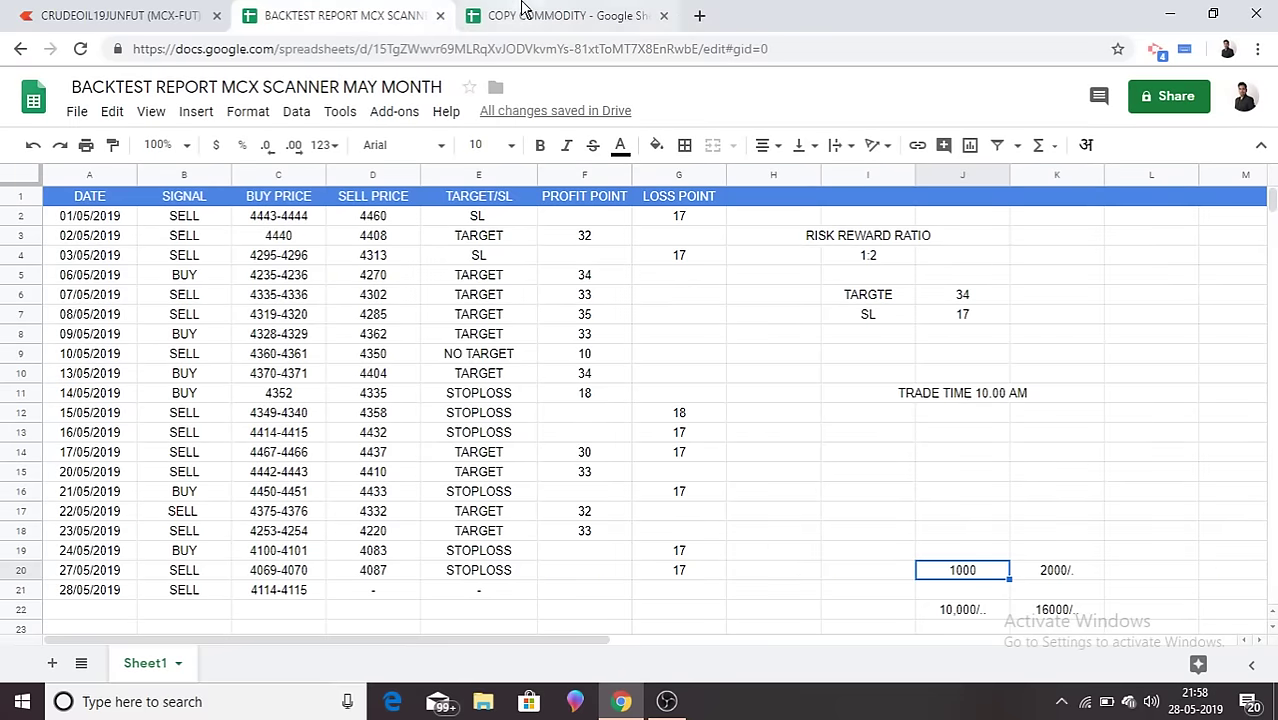
click(521, 12)
click(380, 15)
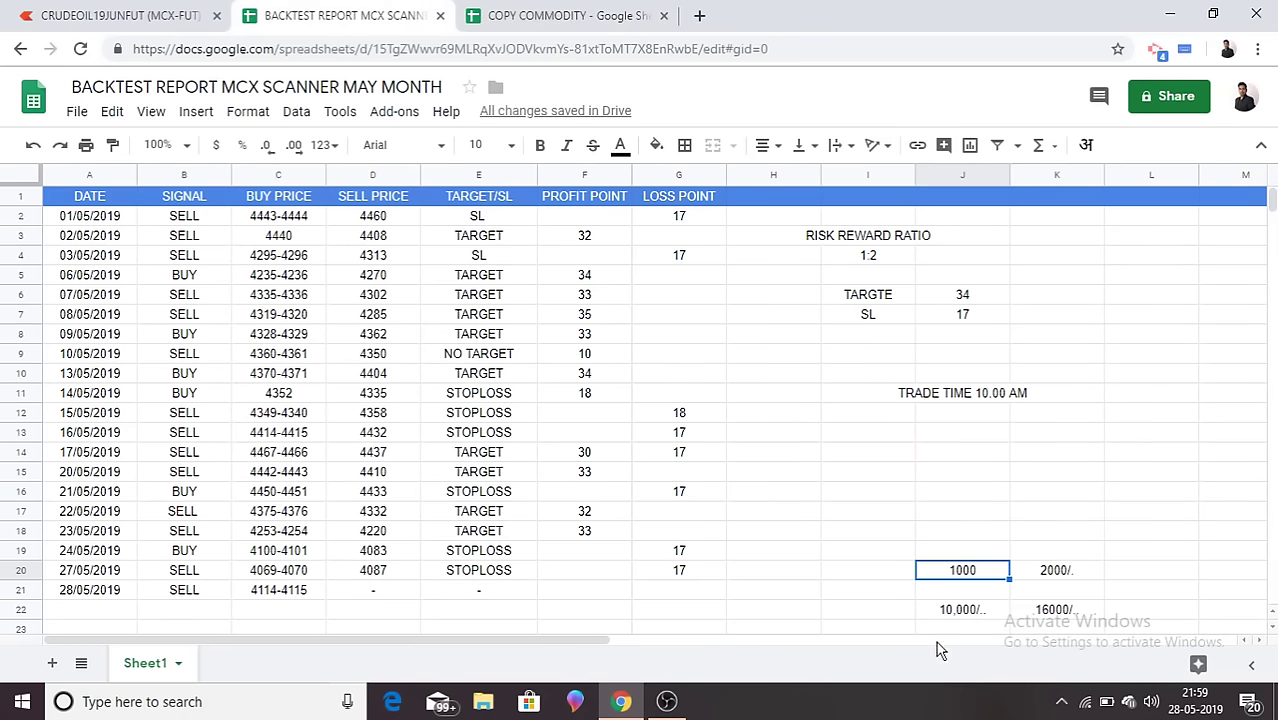
Step: Examine the profit figures in J20:K22 of the backtest report by selecting the block
drag(939, 552, 1052, 597)
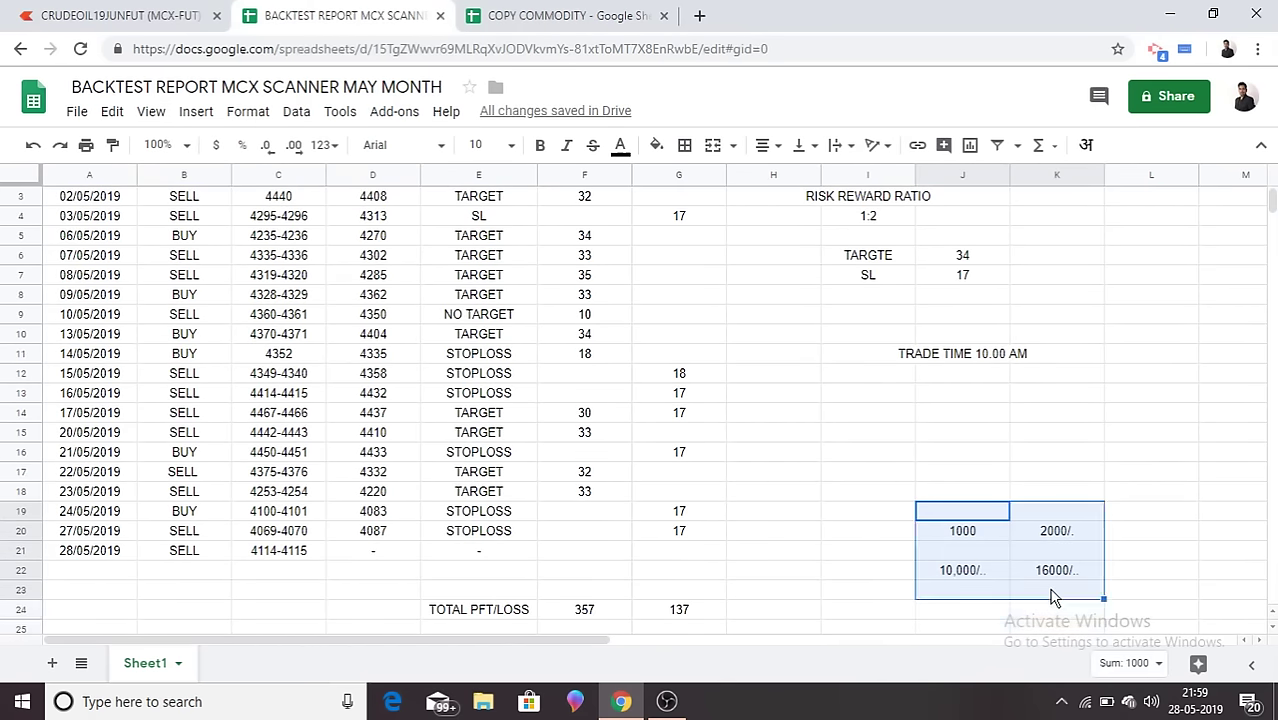
click(1119, 519)
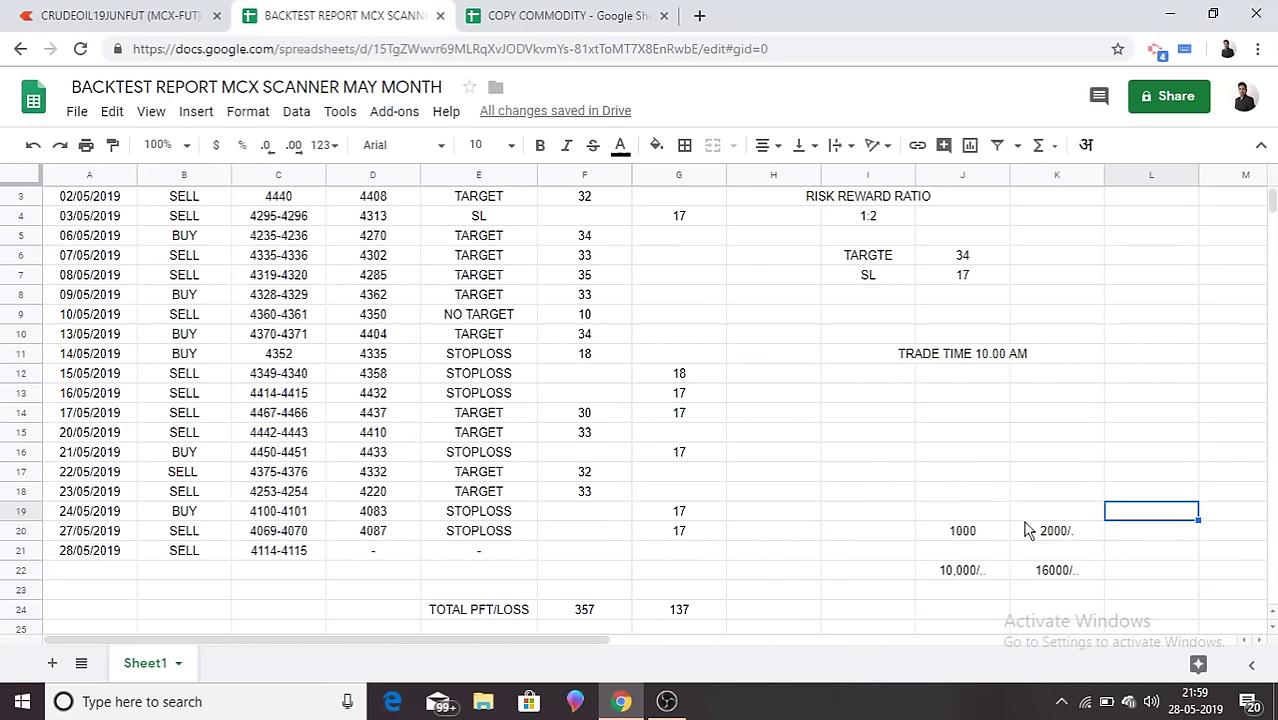
drag(922, 507, 1052, 607)
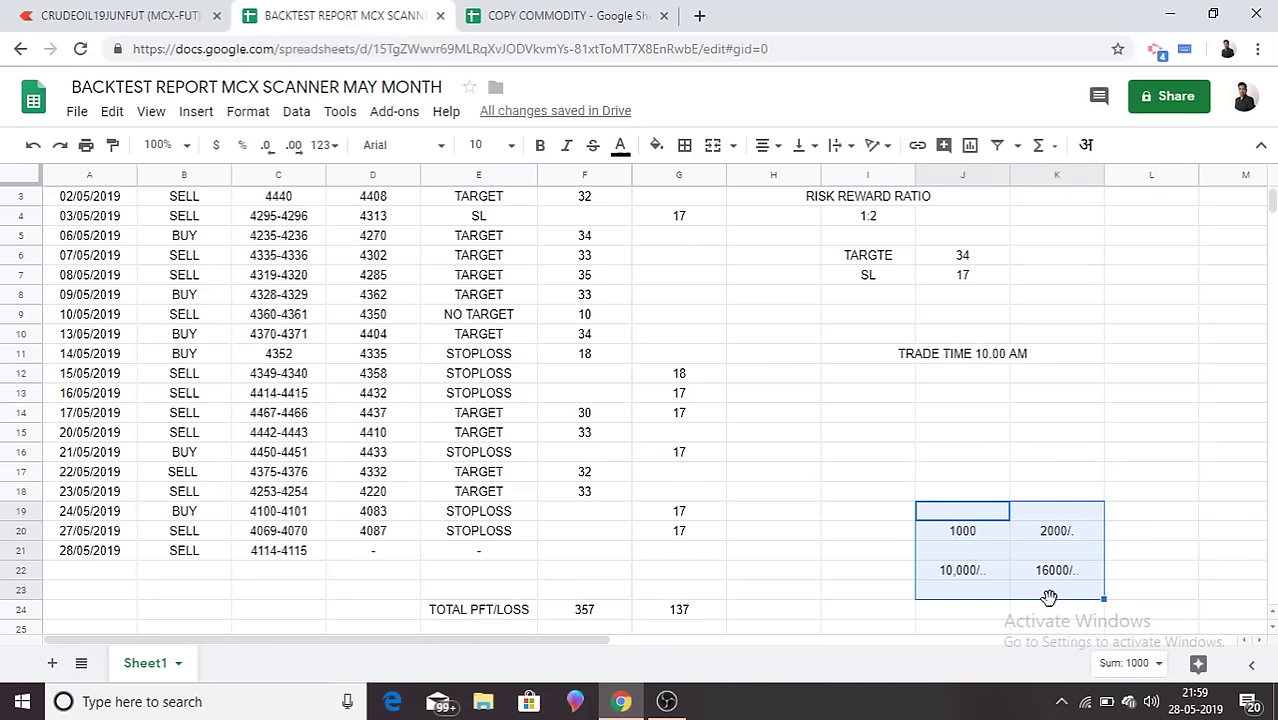
click(1131, 546)
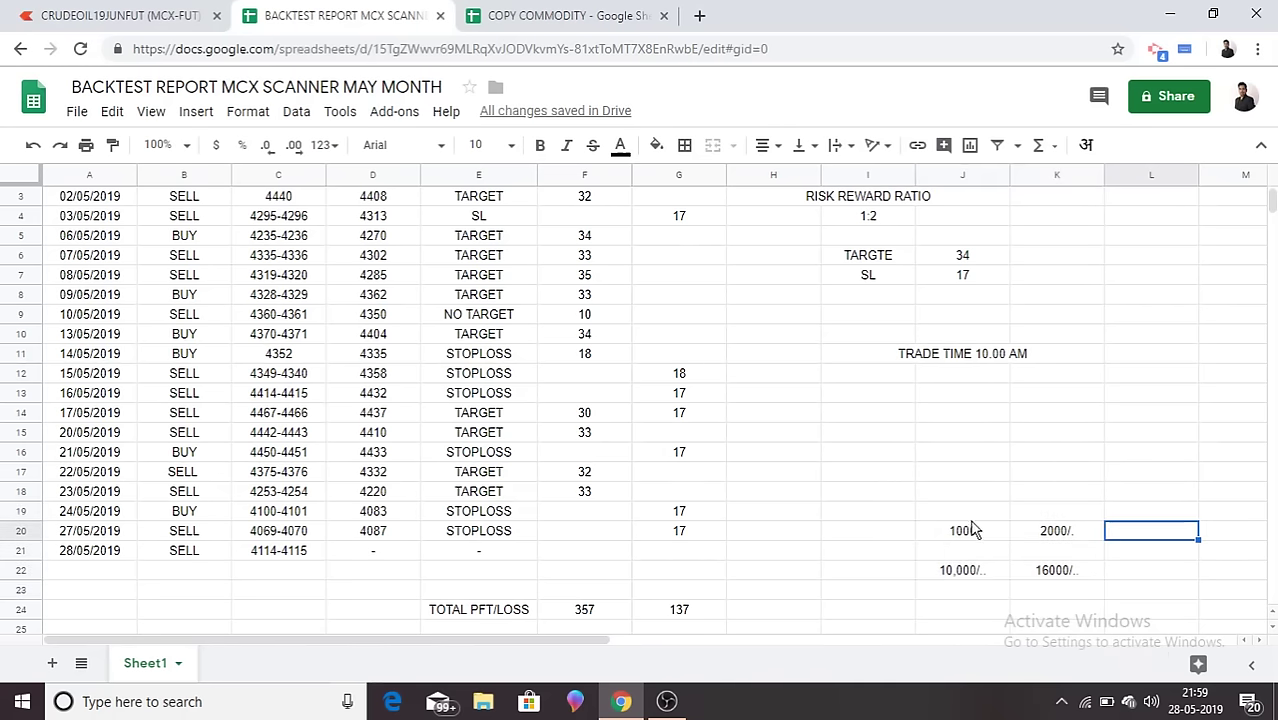
drag(940, 515, 1050, 593)
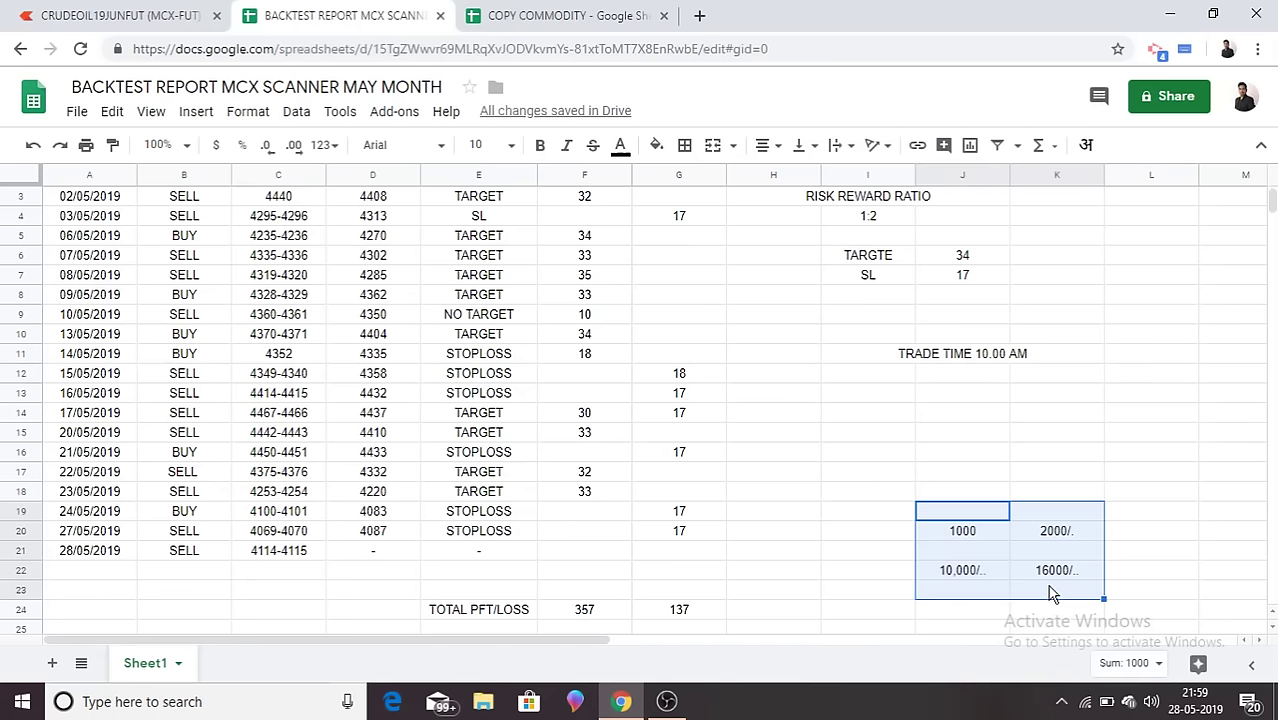
click(958, 475)
drag(930, 531, 1061, 579)
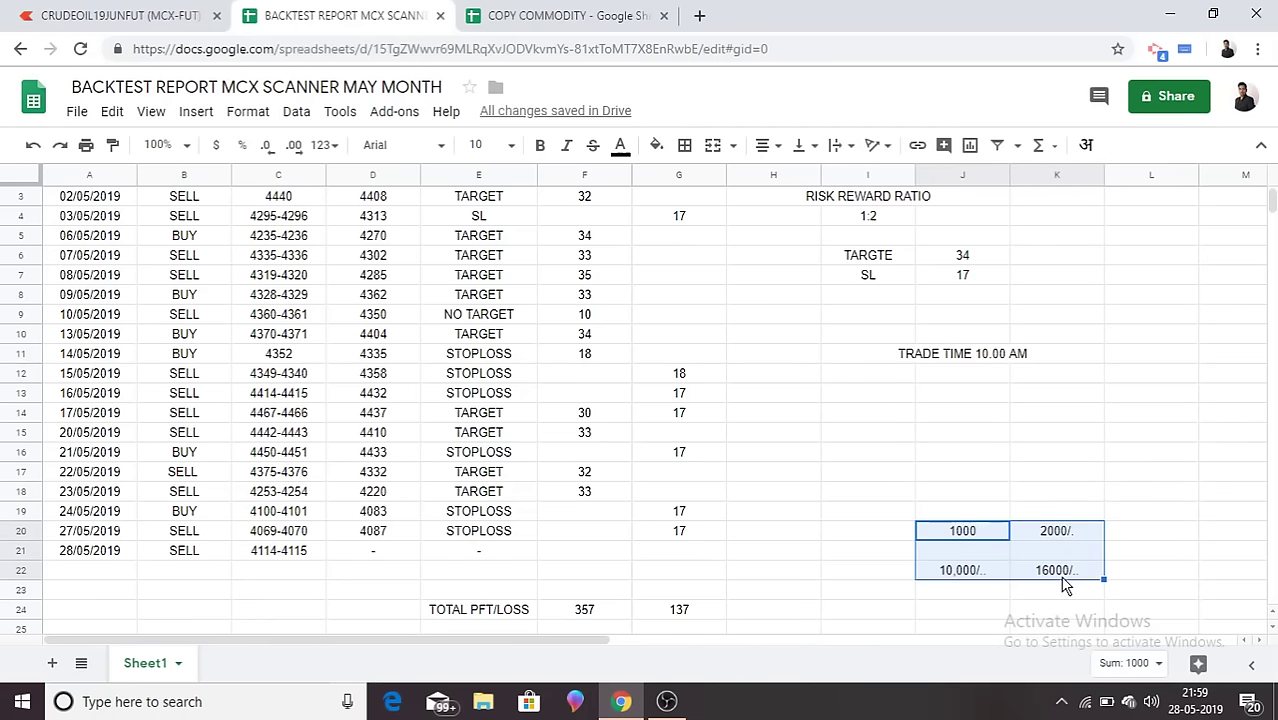
click(1155, 556)
drag(947, 533, 1047, 573)
click(1099, 541)
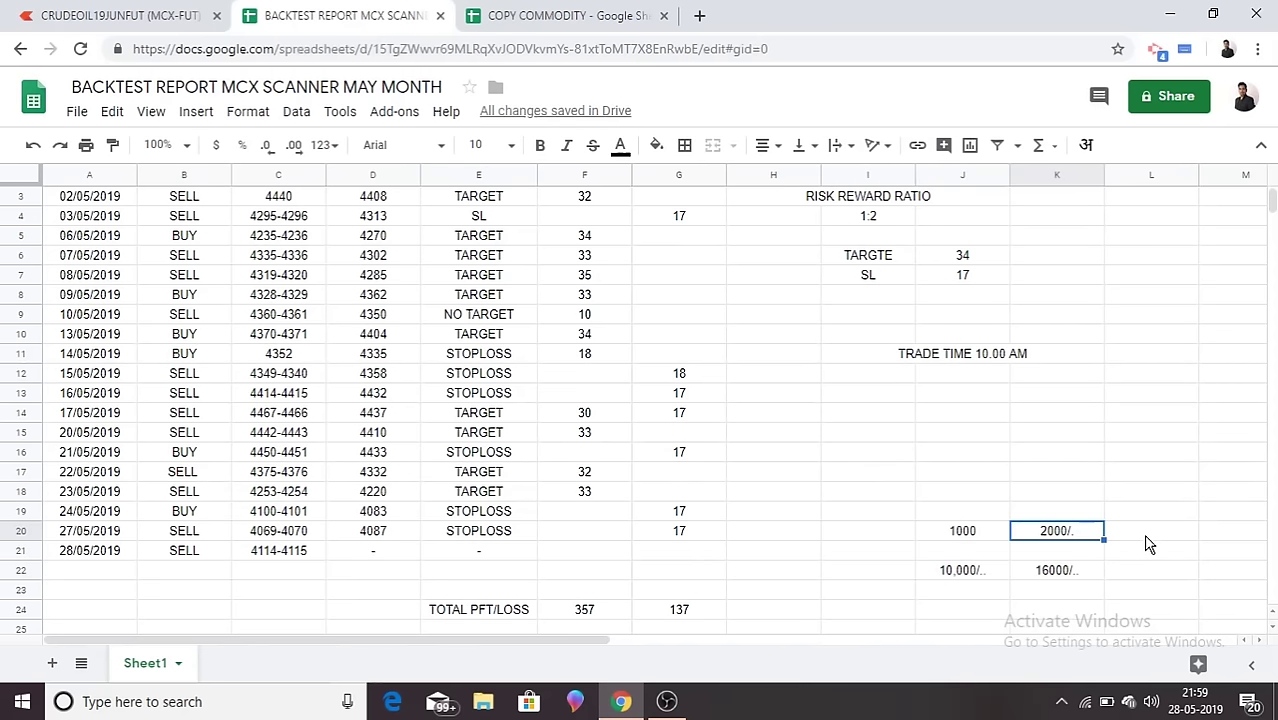
click(1148, 541)
drag(935, 534, 1060, 585)
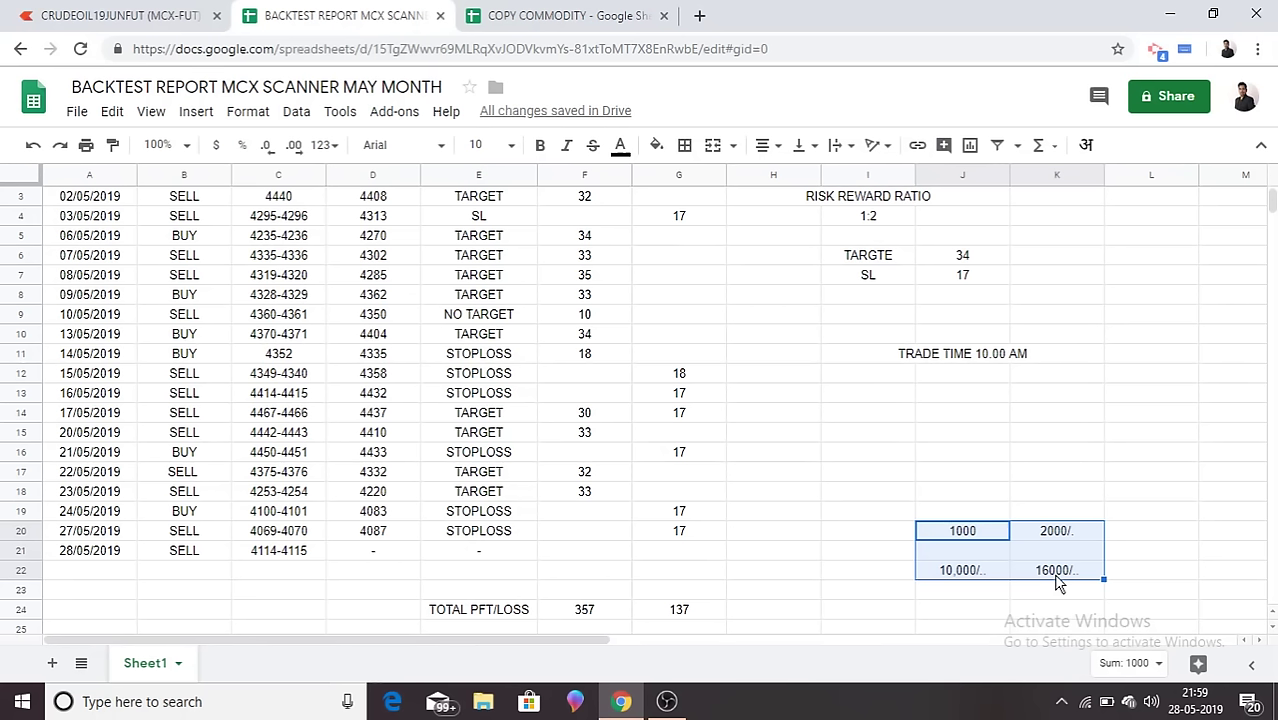
Step: Look over the COPY COMMODITY scanner, the backtest report and the crude oil chart in turn, ending on COPY COMMODITY
click(548, 15)
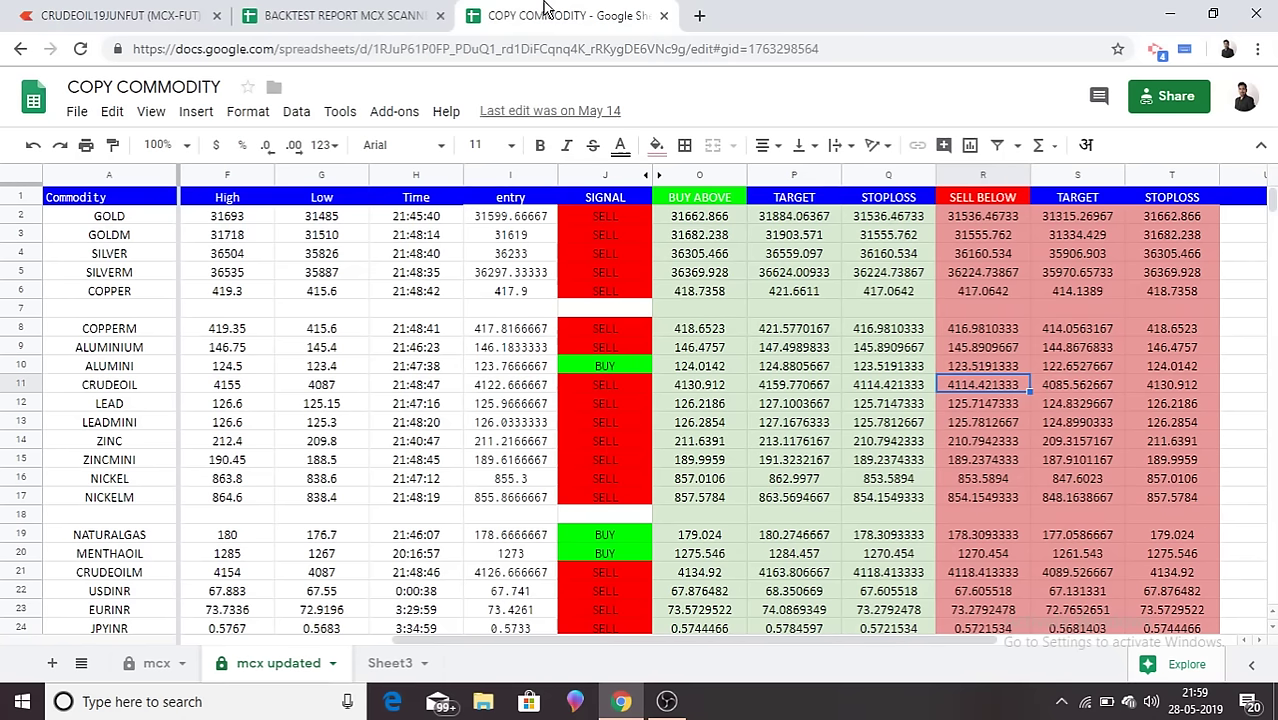
click(305, 10)
click(495, 15)
click(380, 12)
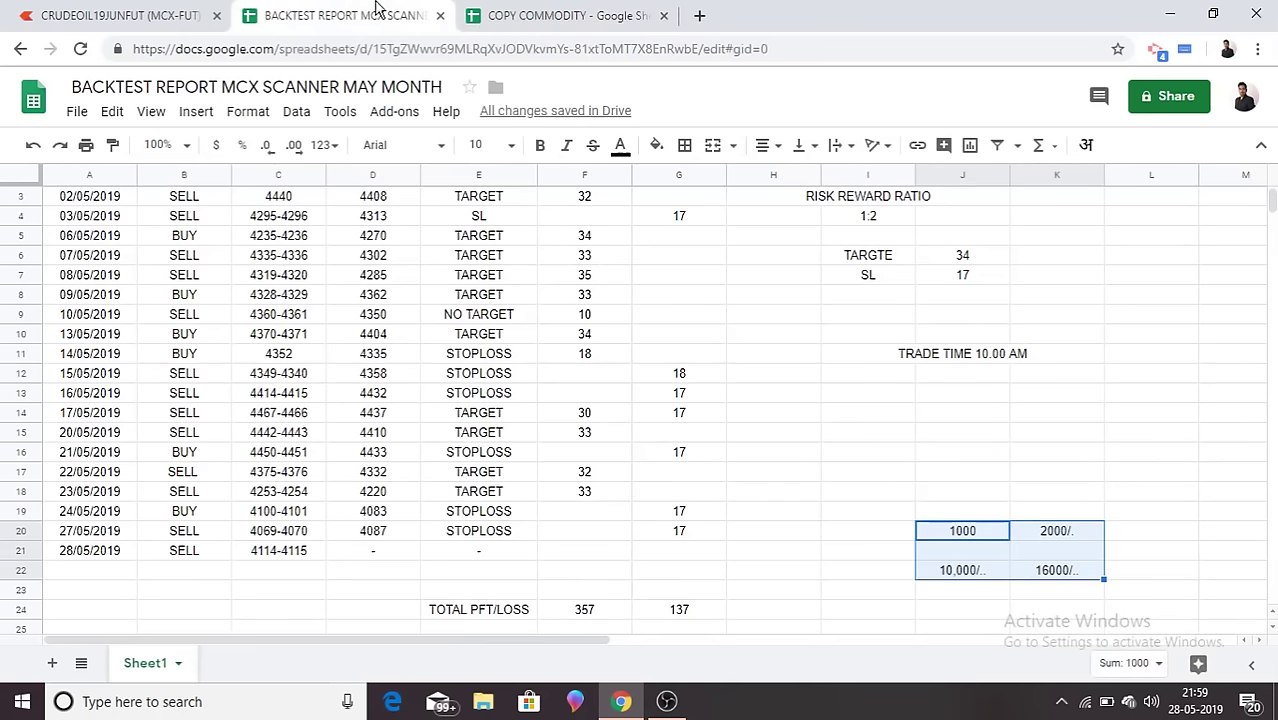
click(200, 12)
click(365, 12)
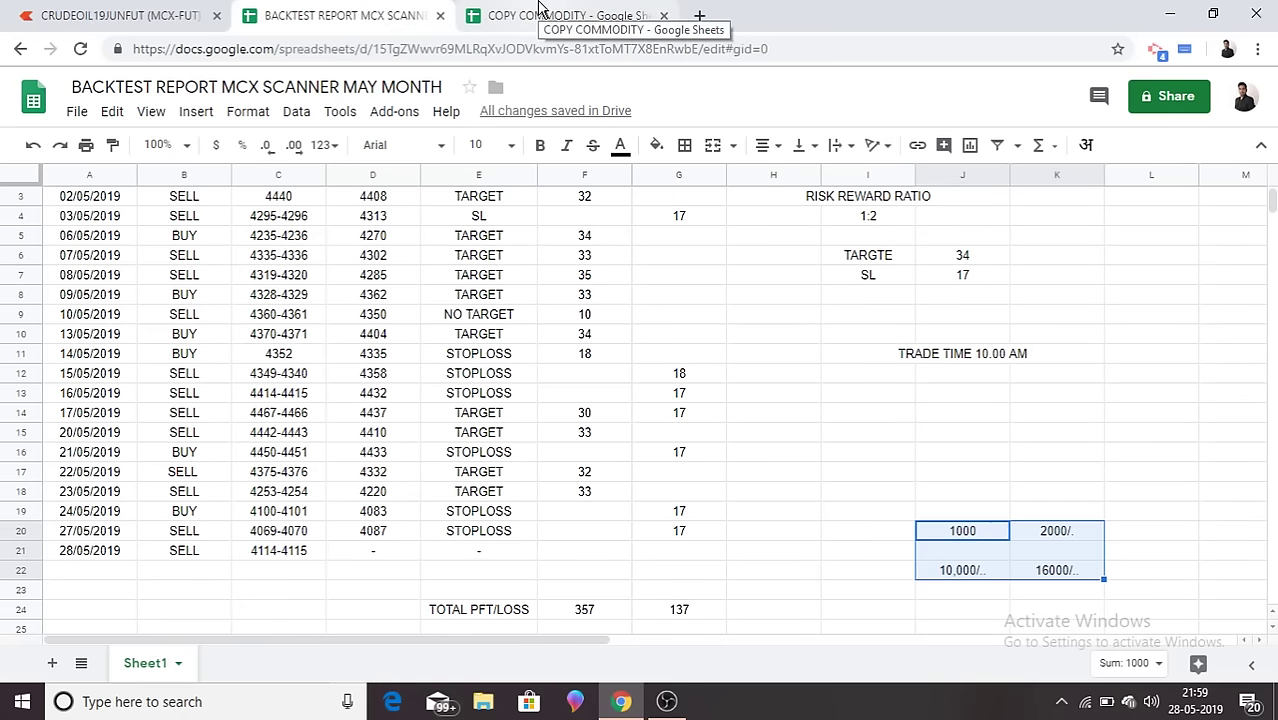
click(538, 10)
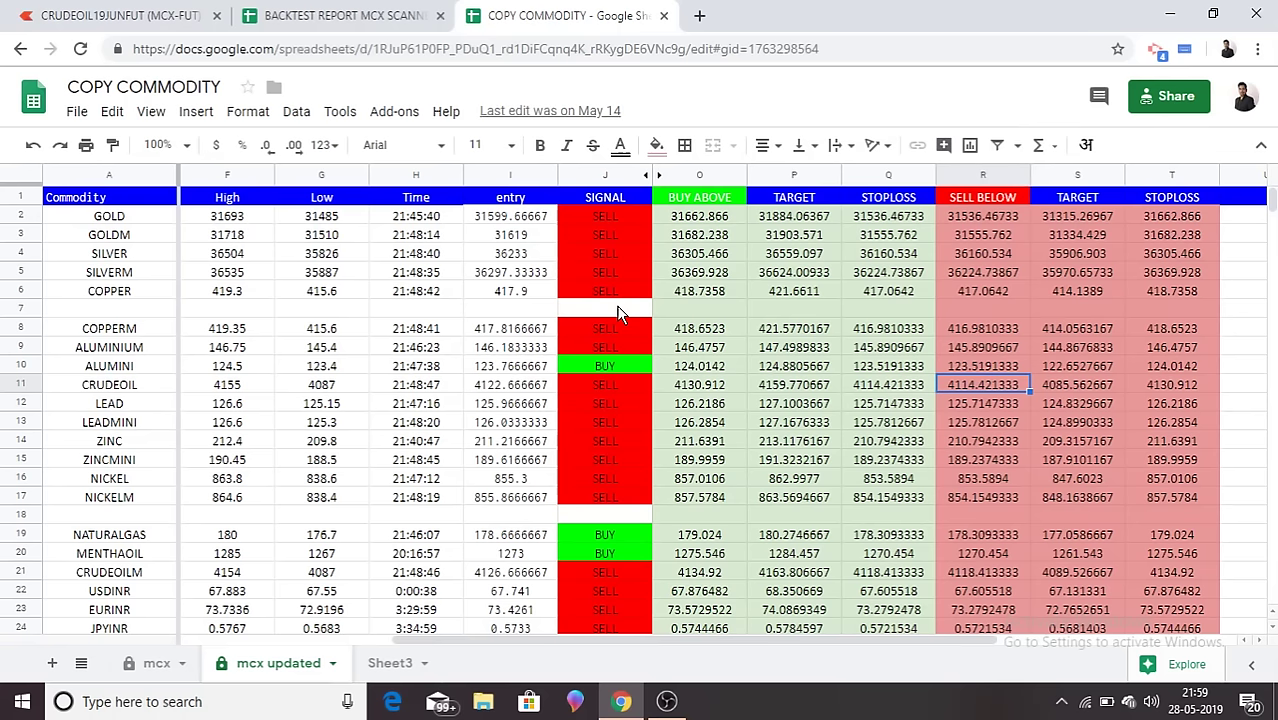
Step: Review COPPERM's buy-above, LEADMINI's target and LEAD's stoploss cells in the mcx updated sheet, and return to the backtest report
click(618, 309)
click(720, 330)
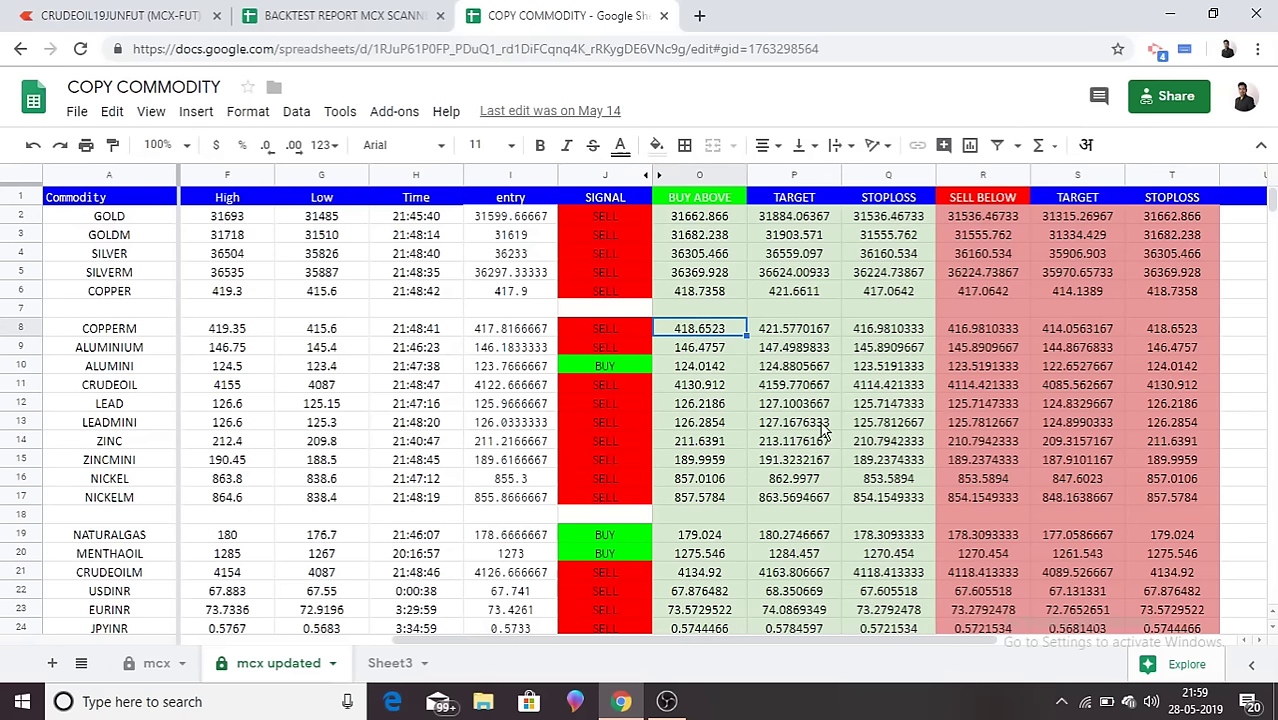
click(821, 425)
click(931, 398)
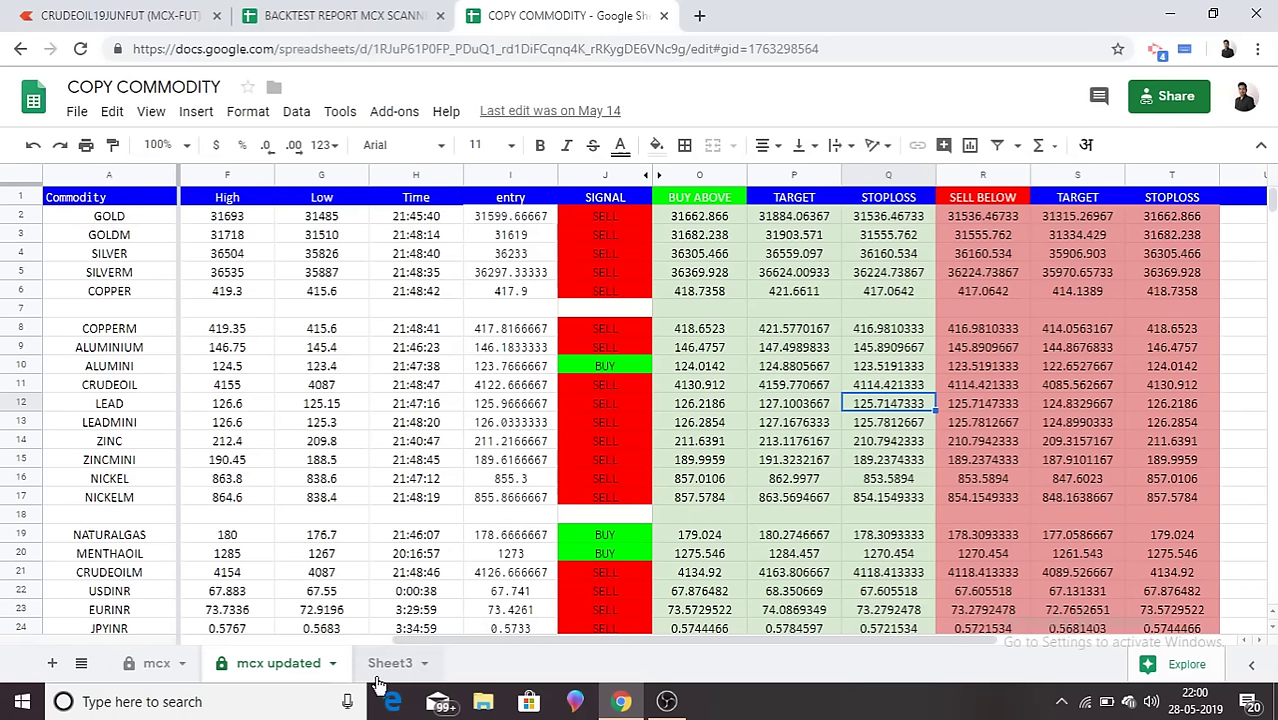
click(368, 10)
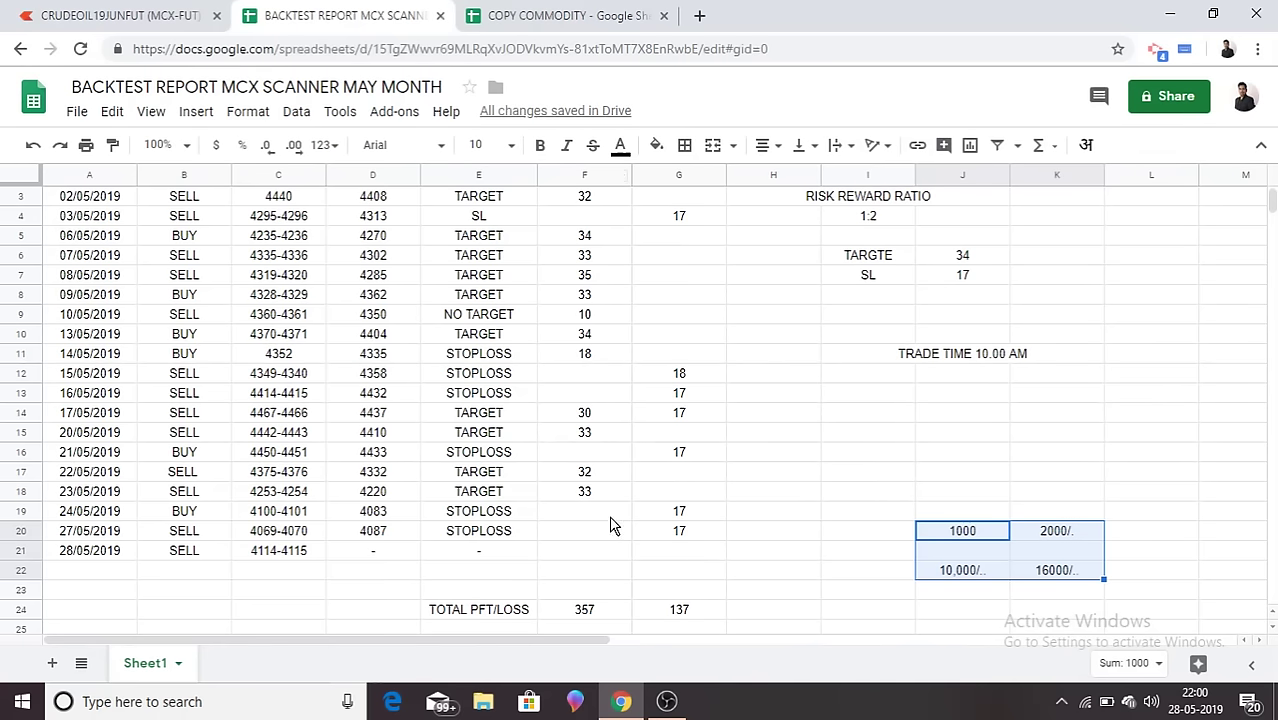
click(666, 700)
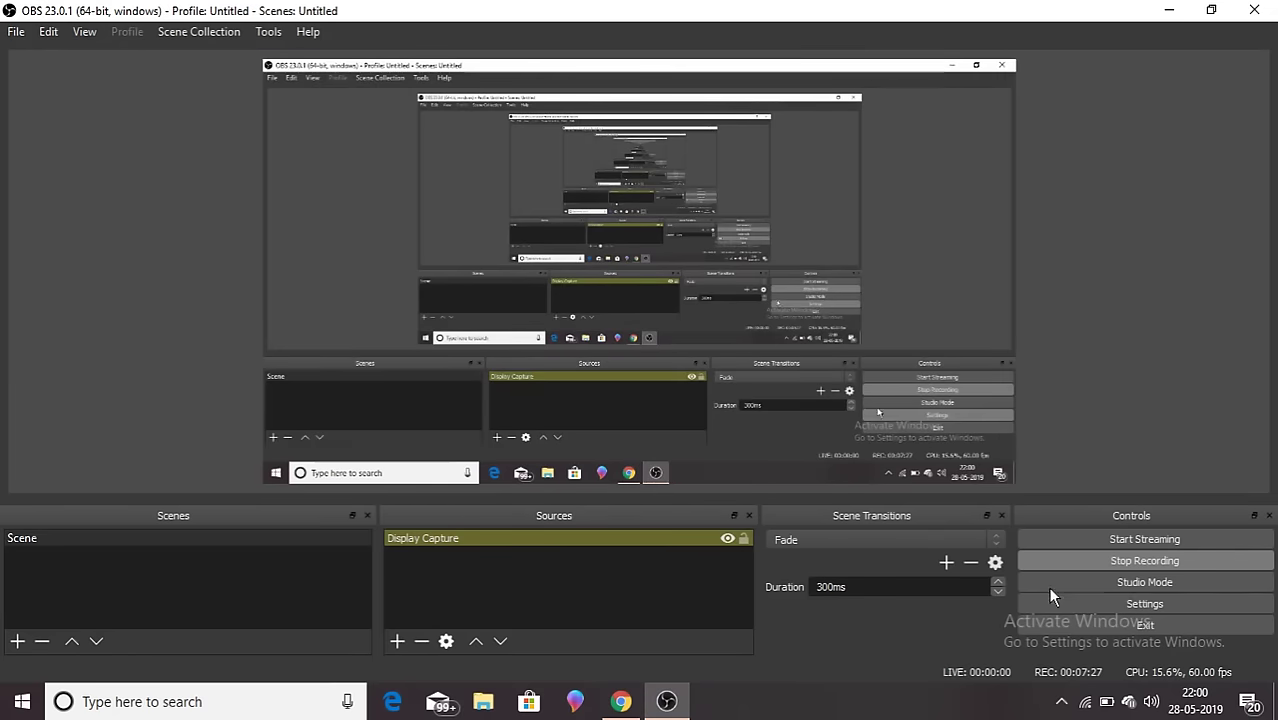